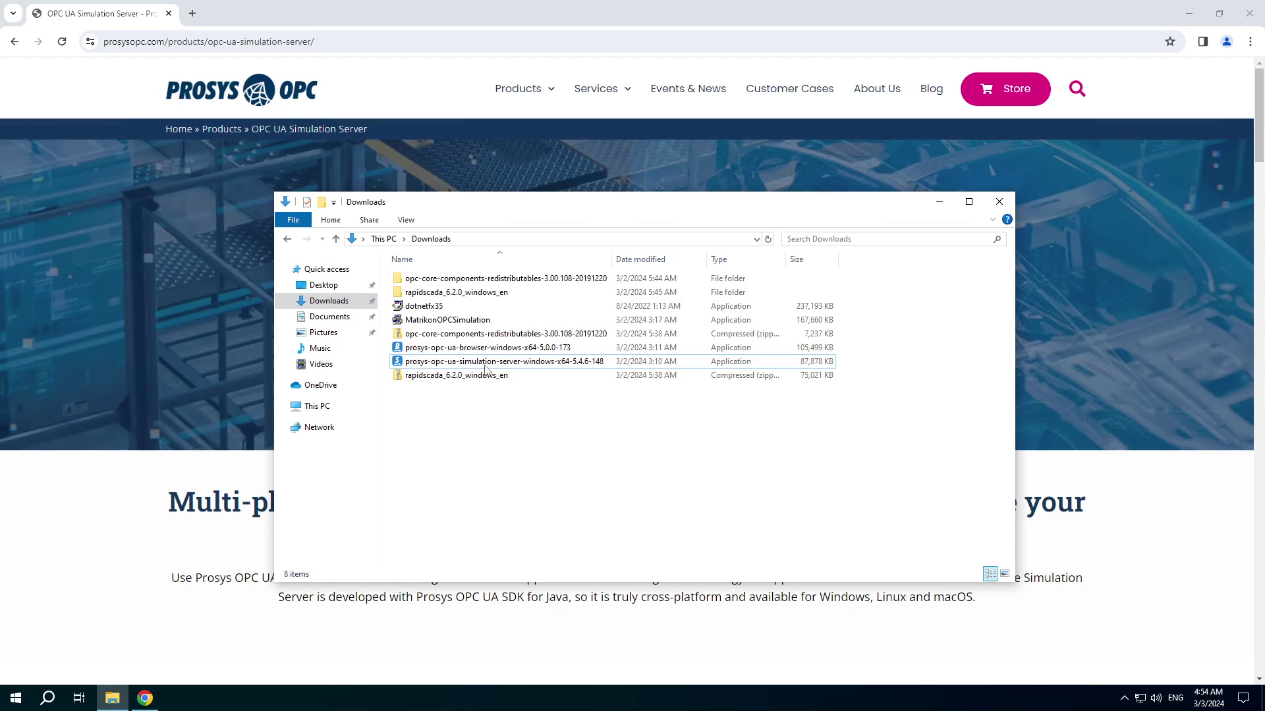
Select the Prosys simulation server installer in Downloads, then return to its product page in Chrome
left_click(431, 362)
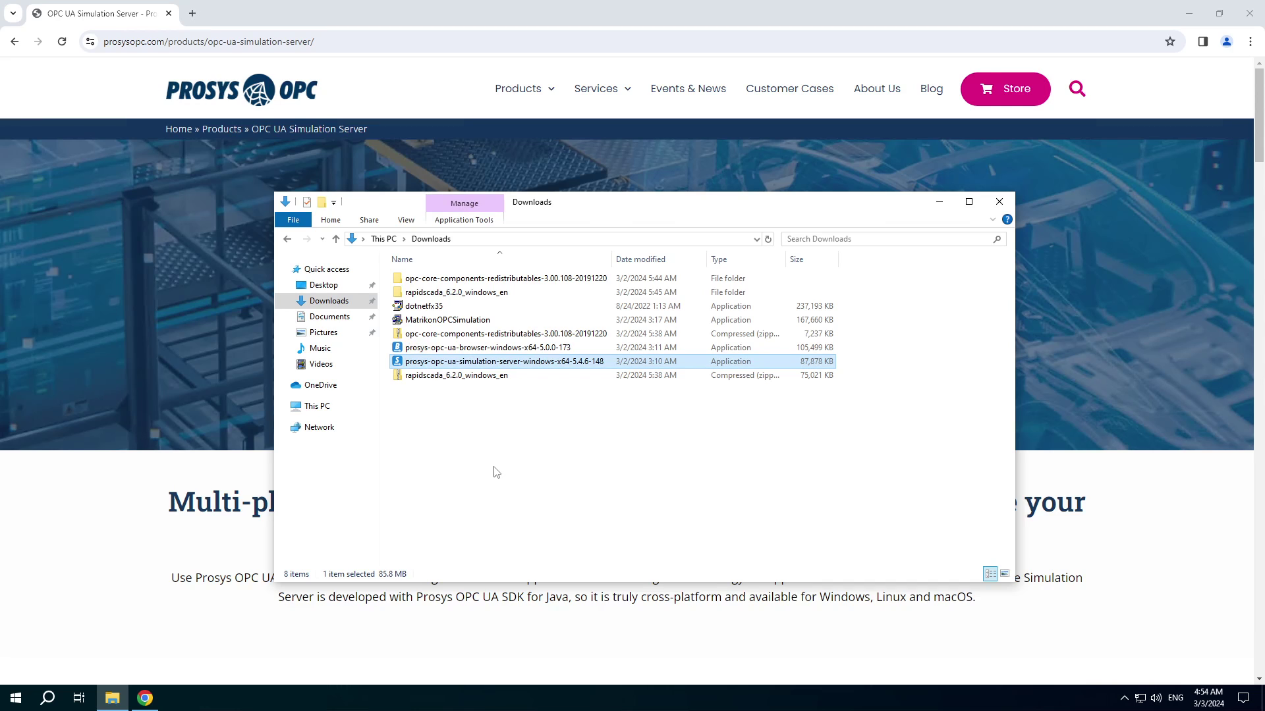
left_click(377, 7)
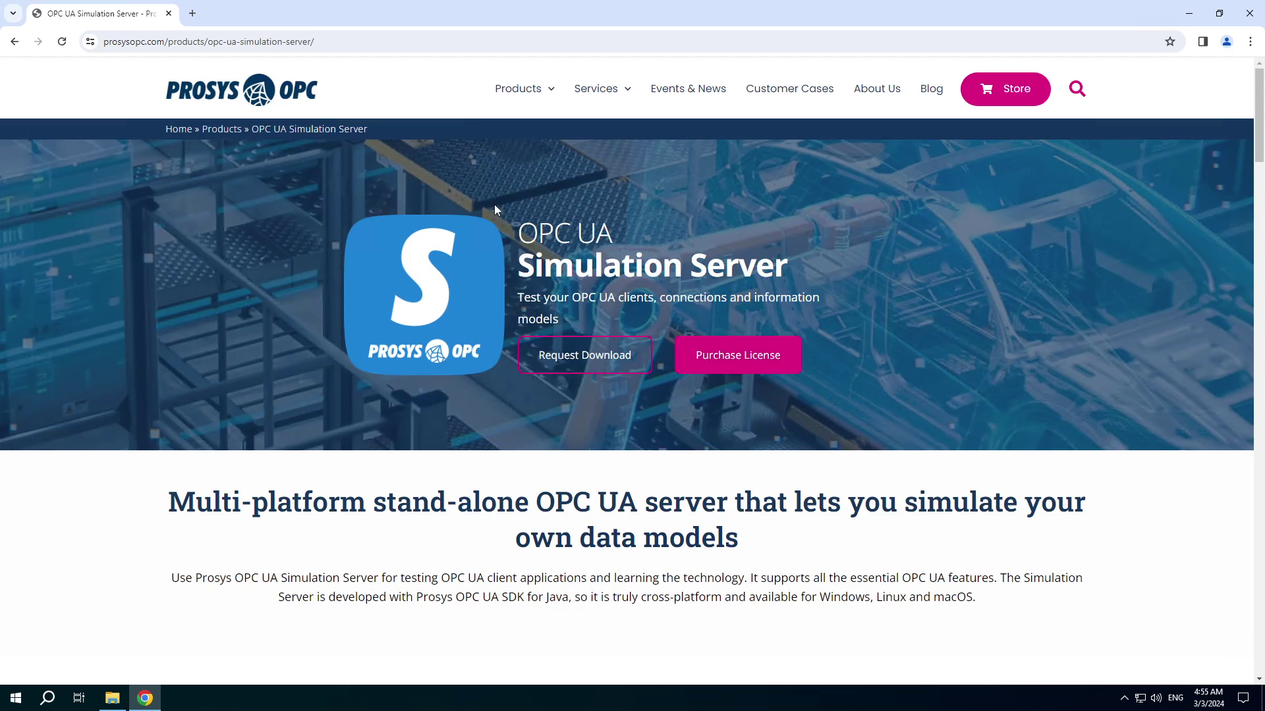
Start Prosys OPC UA Simulation Server from its folder under P in the Start menu
left_click(14, 697)
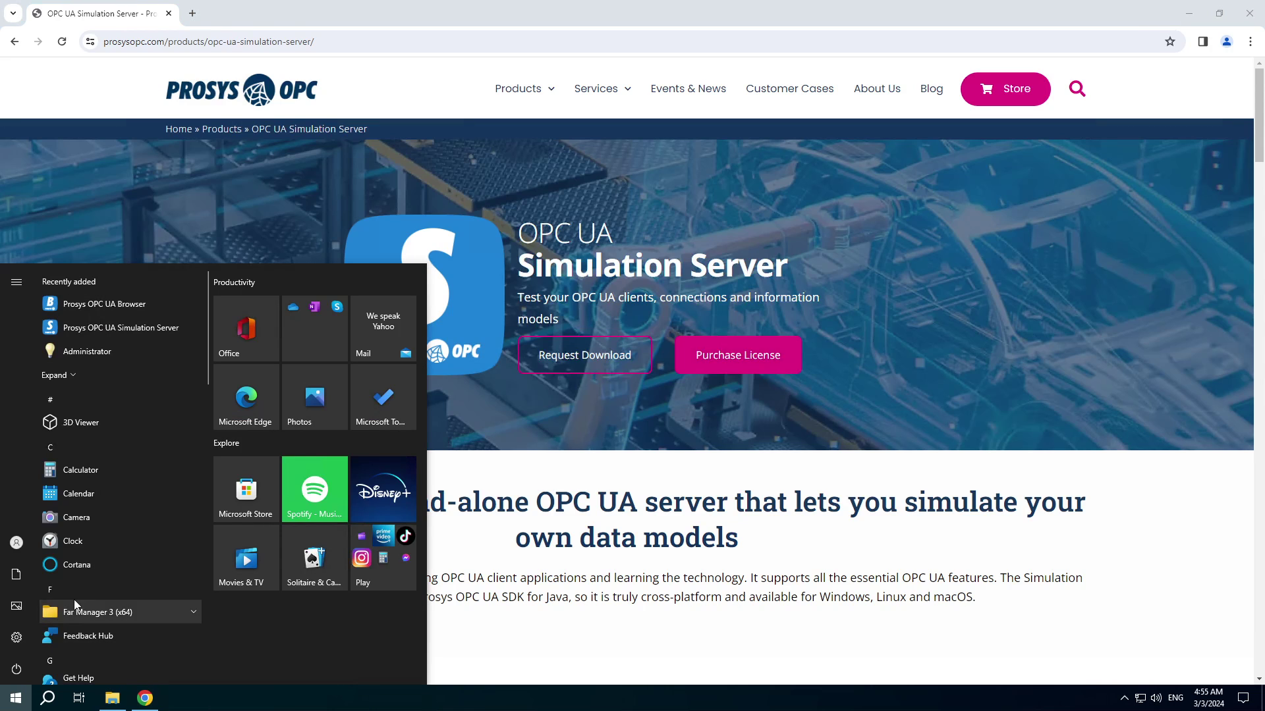
left_click(83, 590)
left_click(138, 492)
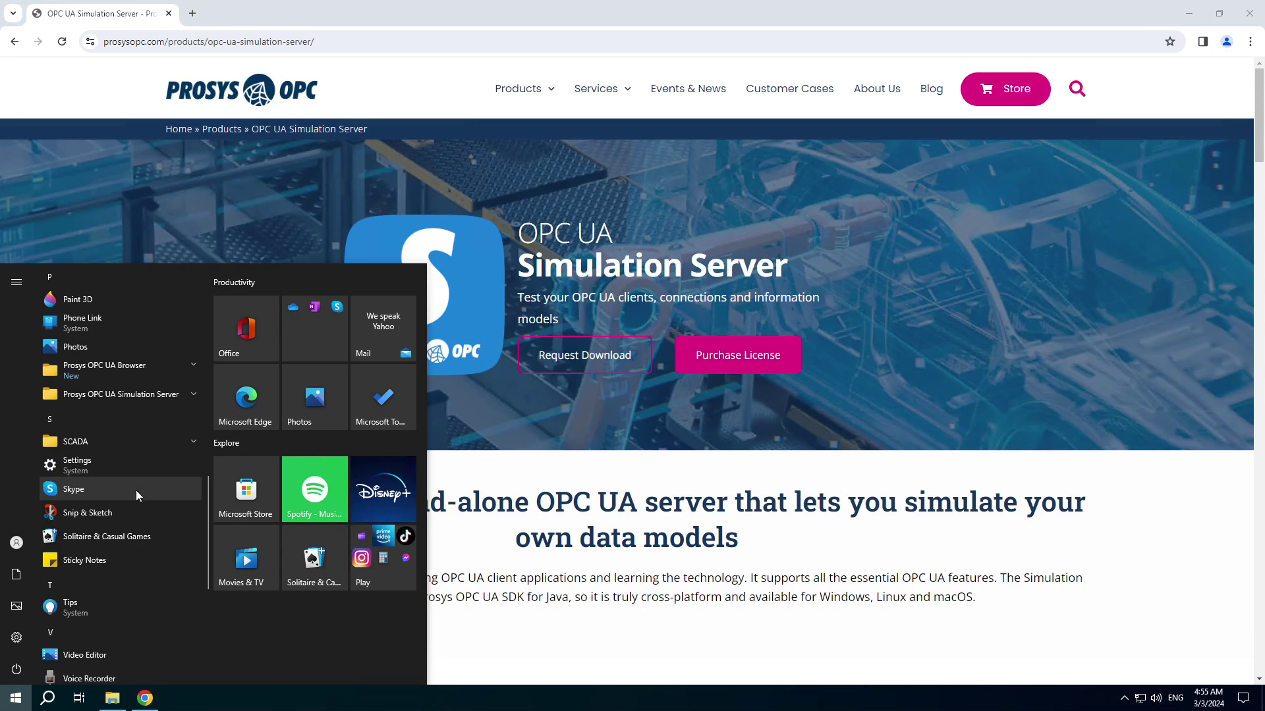
left_click(125, 394)
left_click(119, 419)
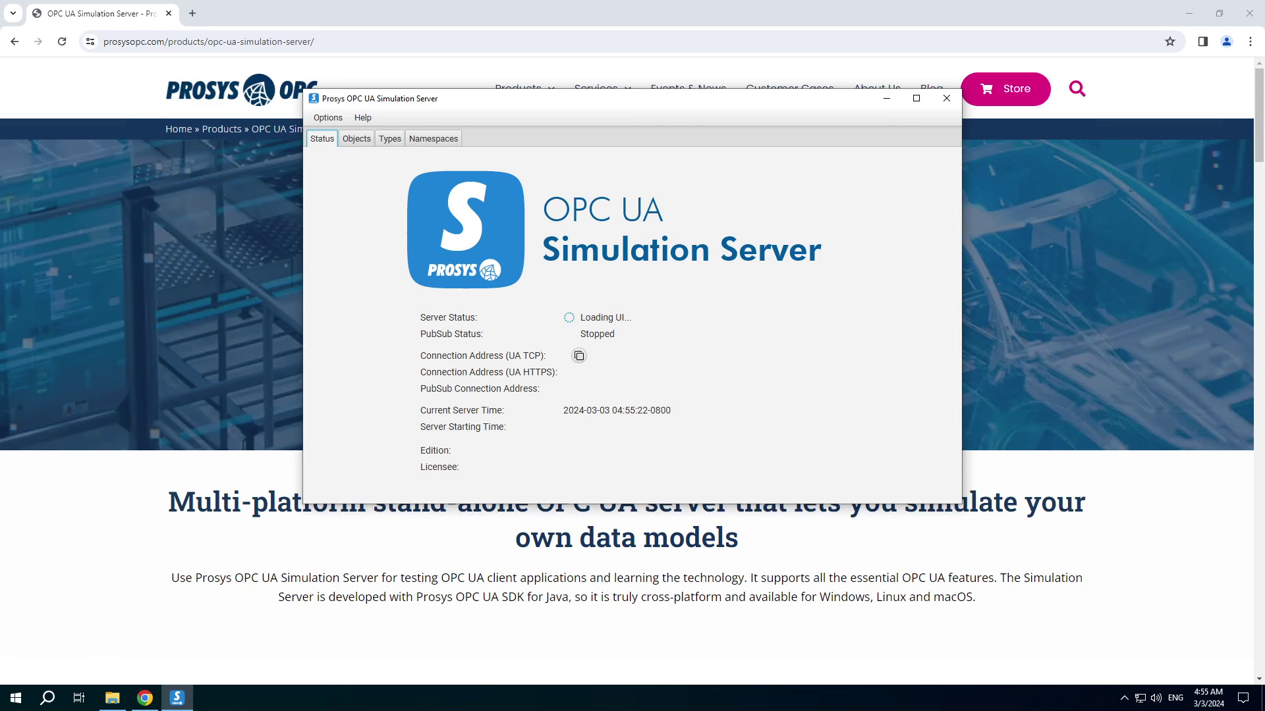
left_click(14, 701)
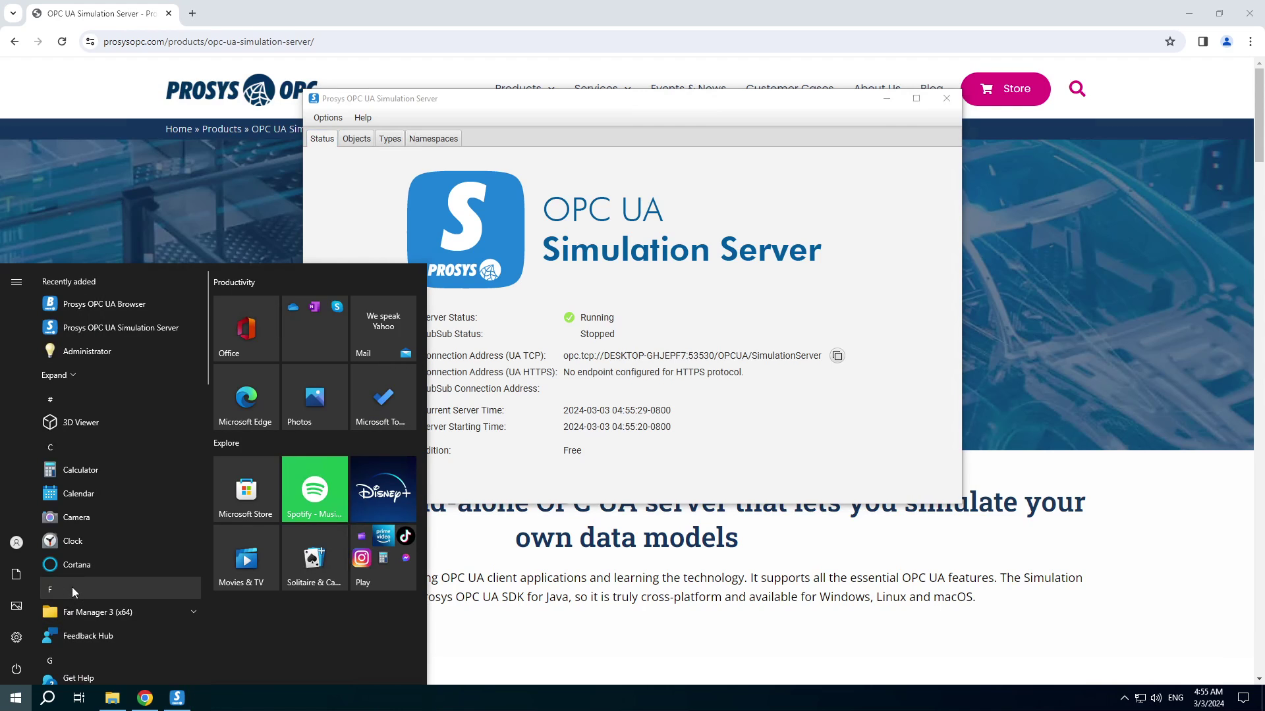
Launch Rapid SCADA Administrator from the SCADA folder in the Start menu
left_click(72, 590)
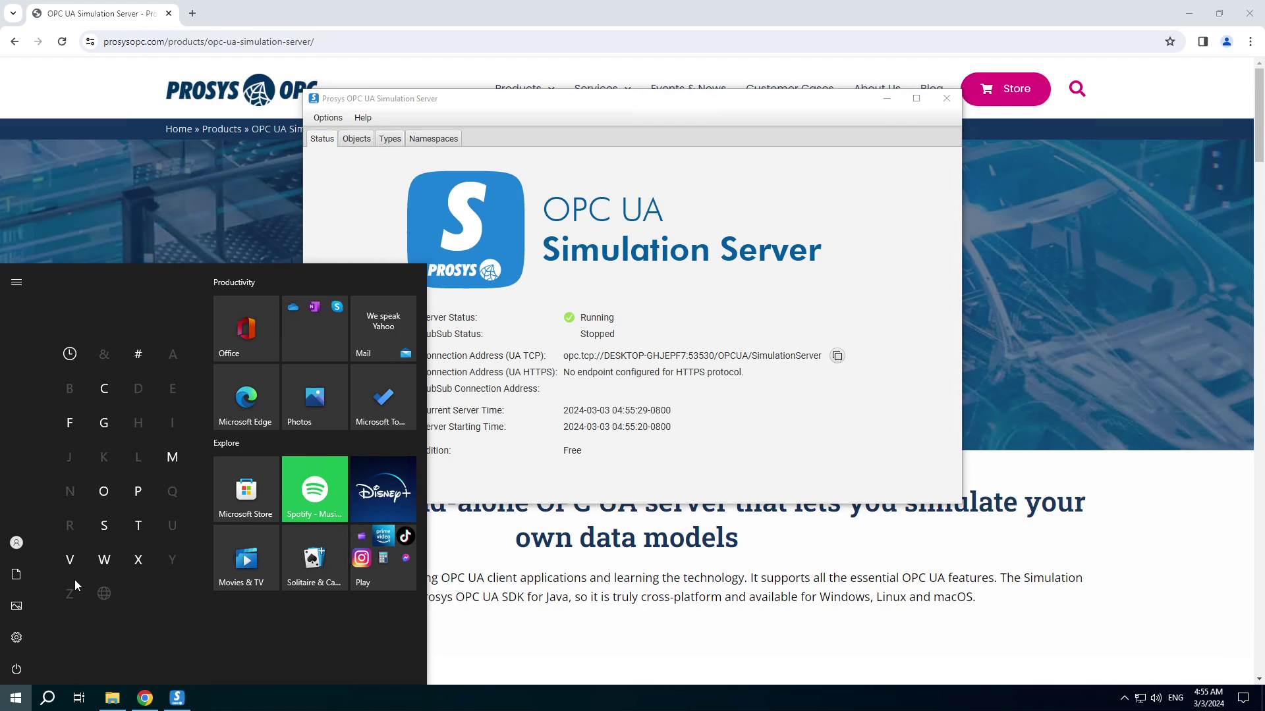
left_click(103, 525)
left_click(109, 298)
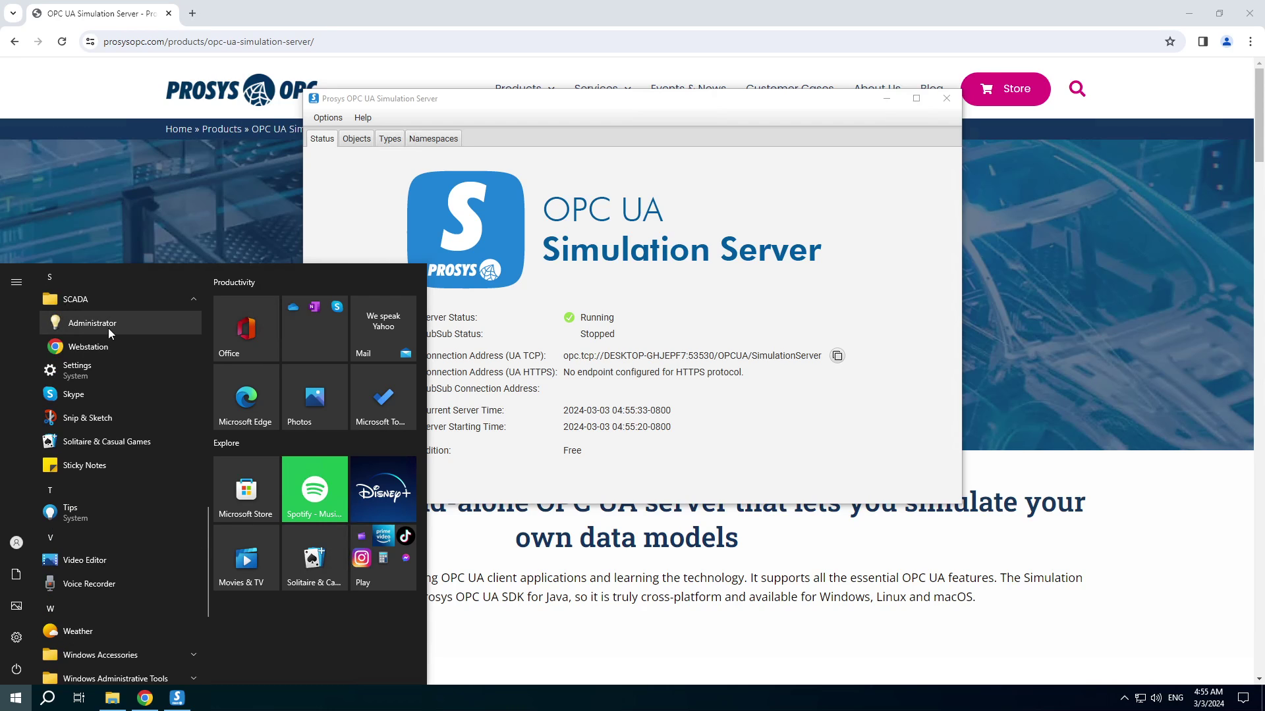
left_click(108, 327)
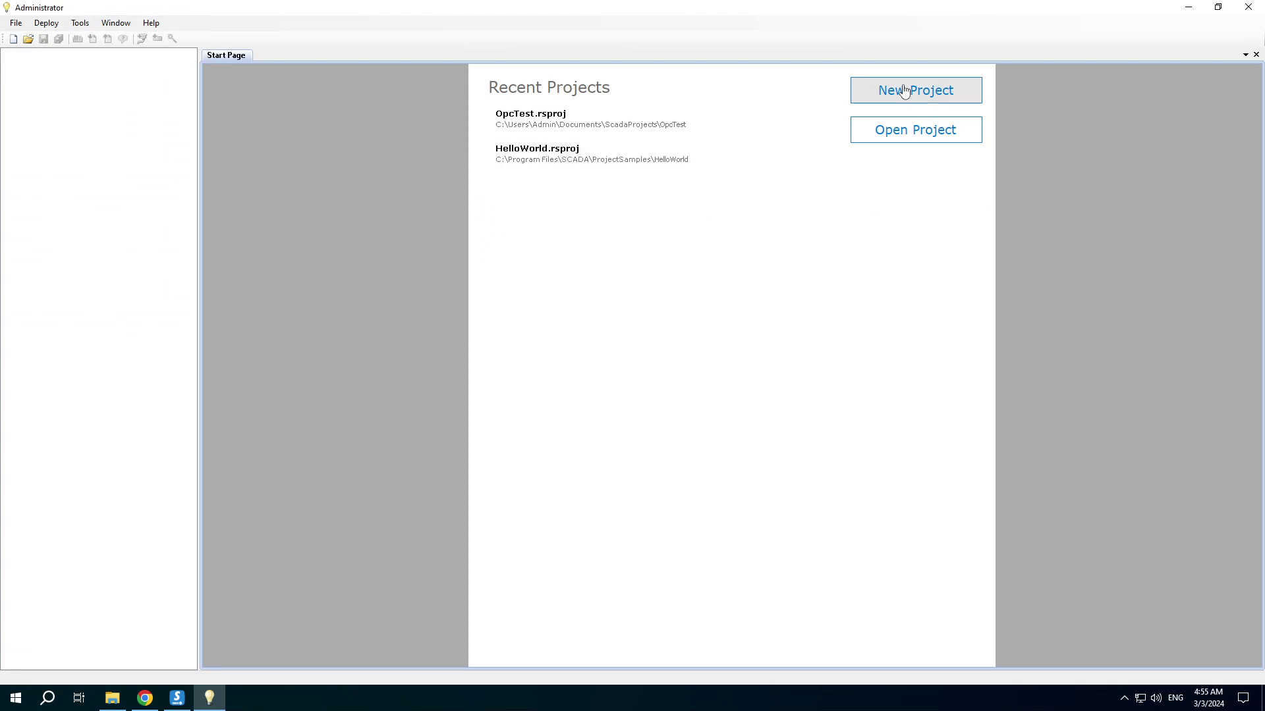
Create a new project named OpcUaTest
left_click(899, 91)
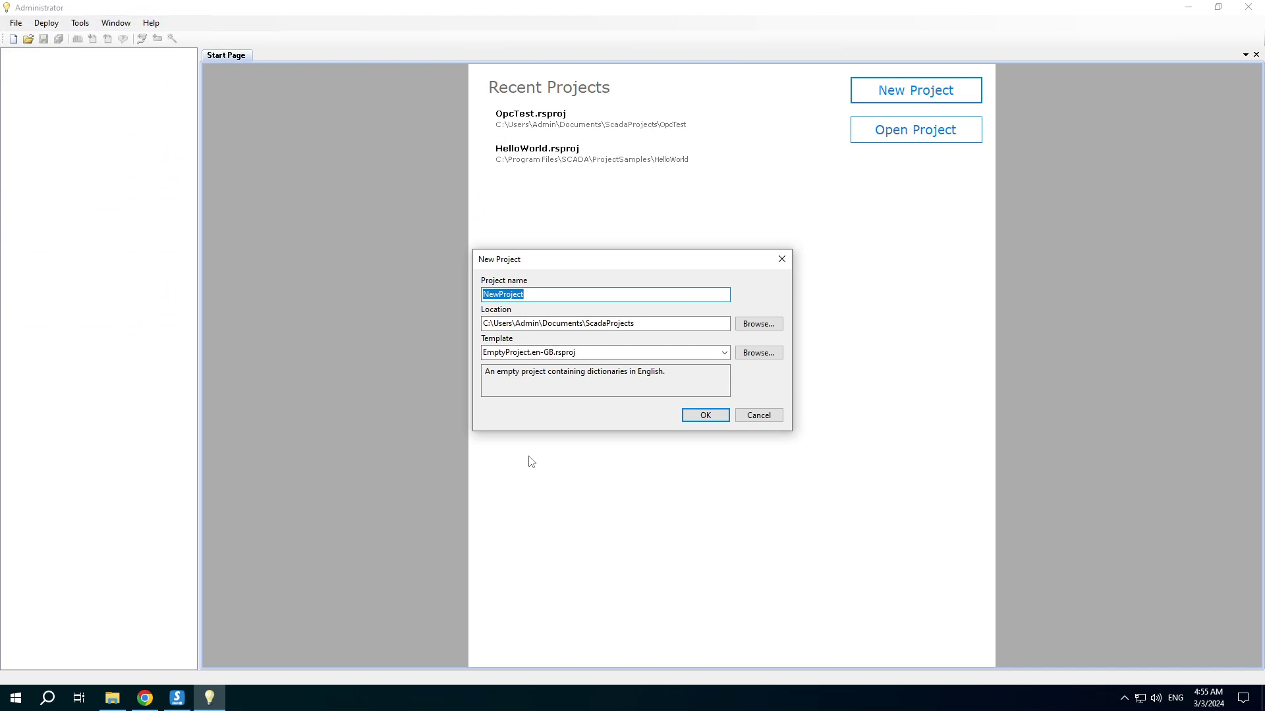
type("OpcUaTest")
left_click(716, 417)
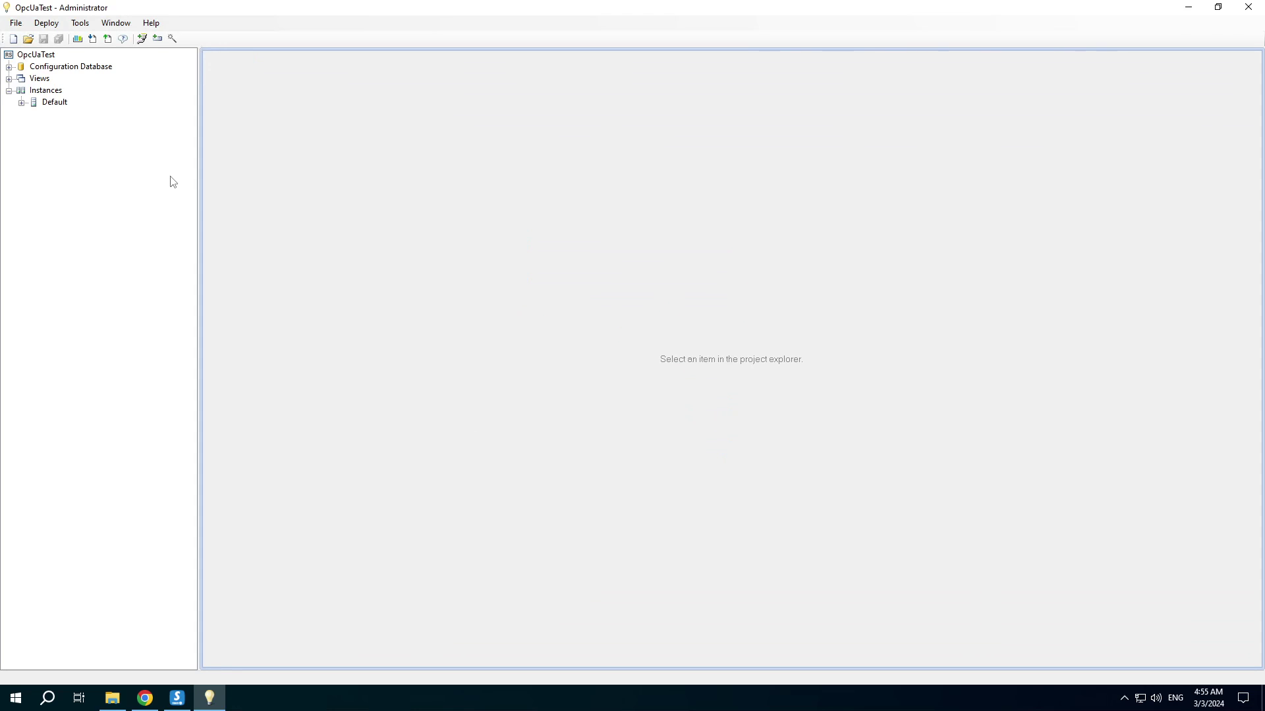
Add communication line 1 named OPC UA Line
left_click(142, 39)
type("OP")
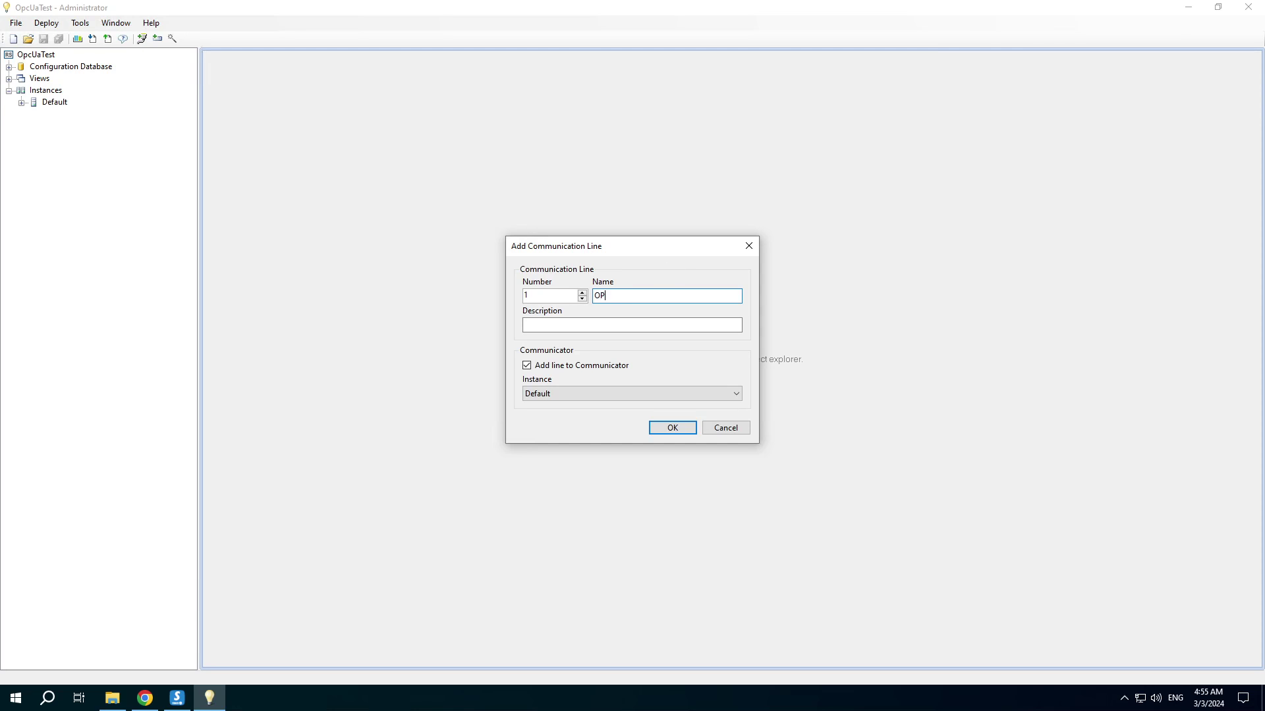
type("C UA Line")
left_click(673, 428)
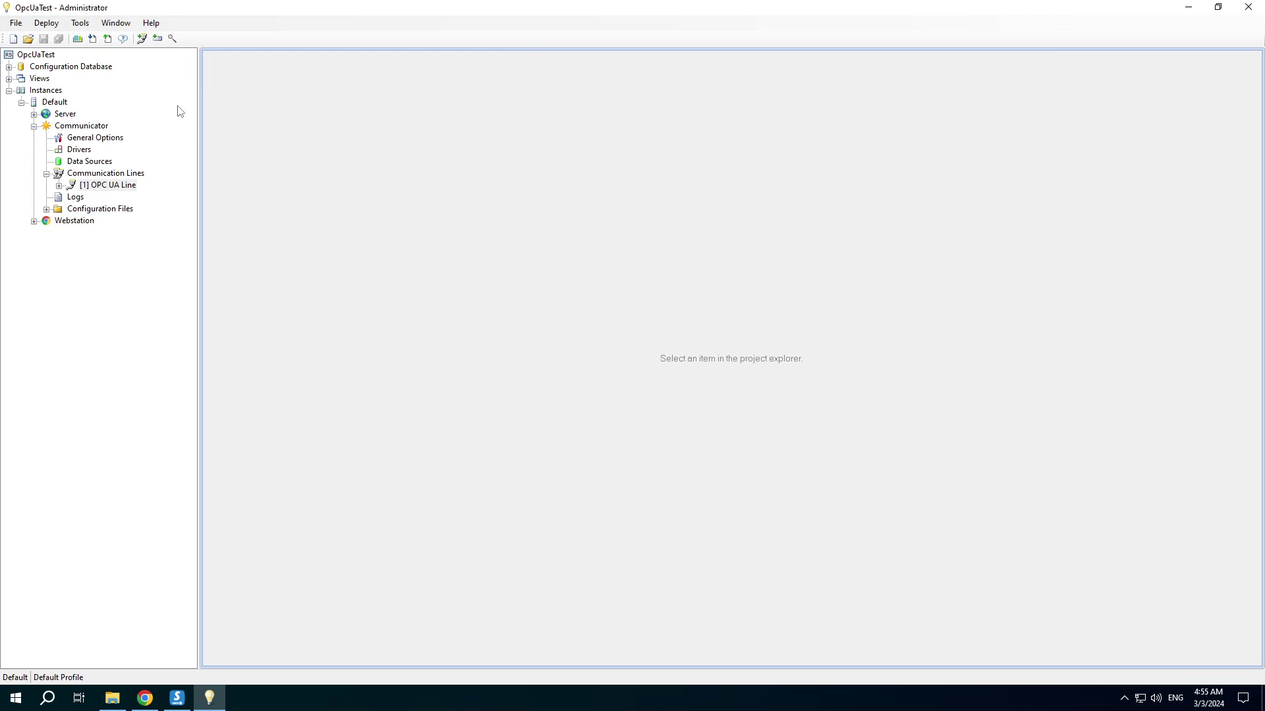
Add a device named OPC UA Client with device type OPC UA to the line
left_click(158, 38)
type("O")
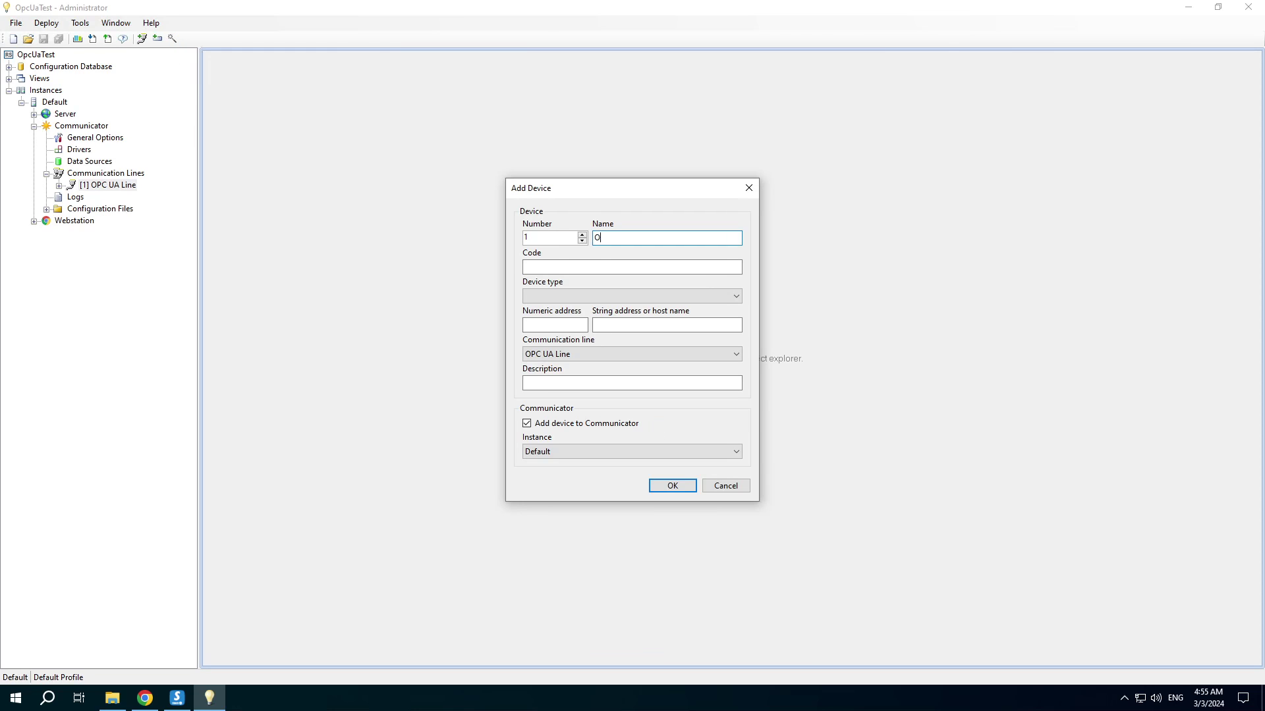
type("PC UA Client")
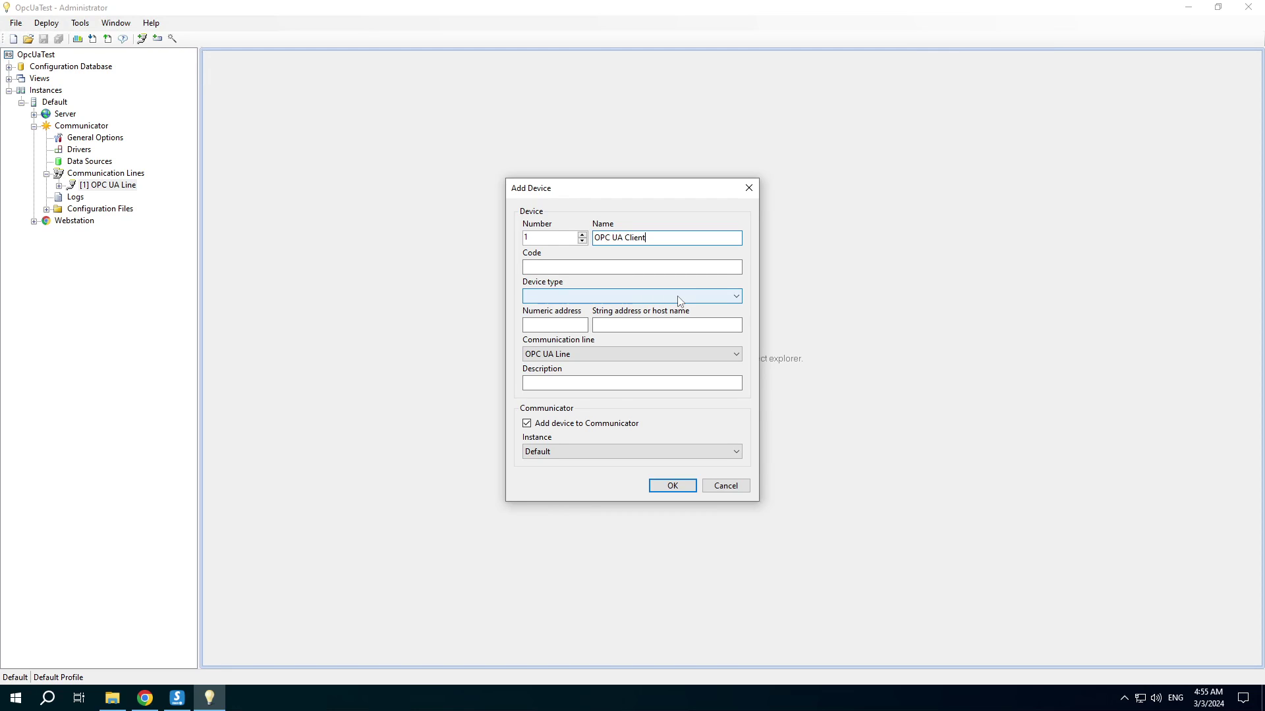
left_click(677, 296)
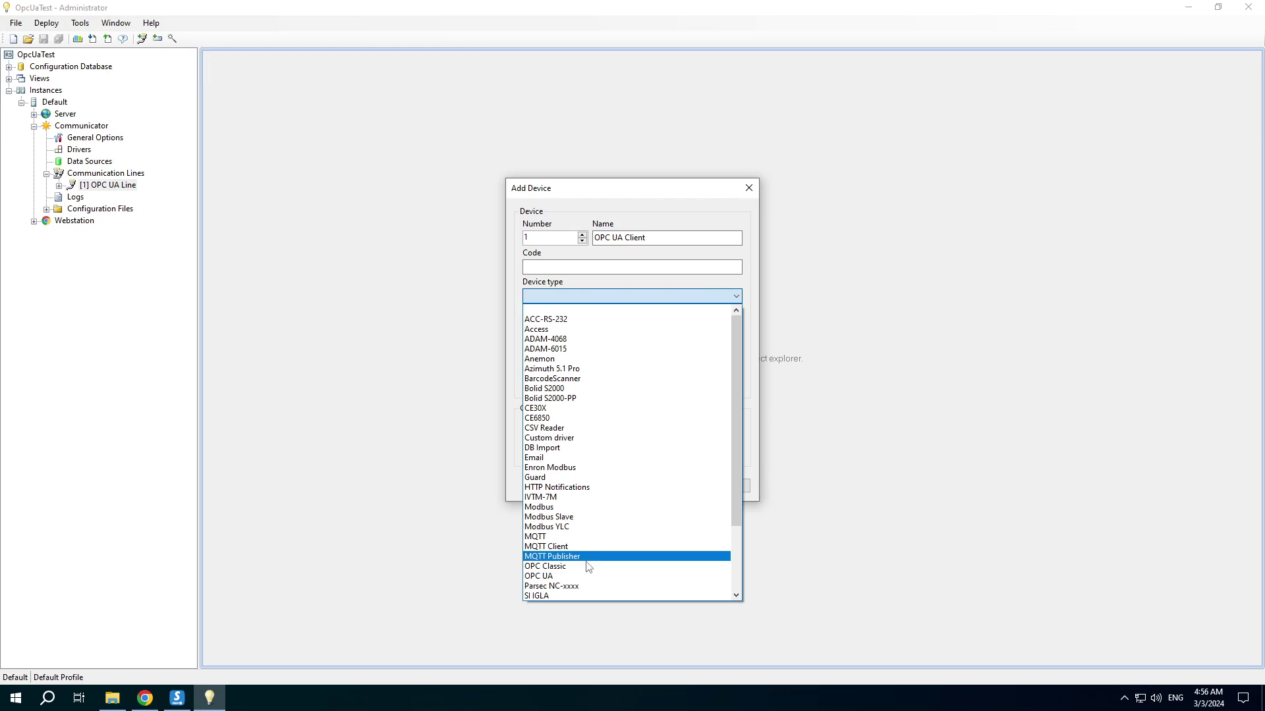
left_click(550, 577)
left_click(669, 485)
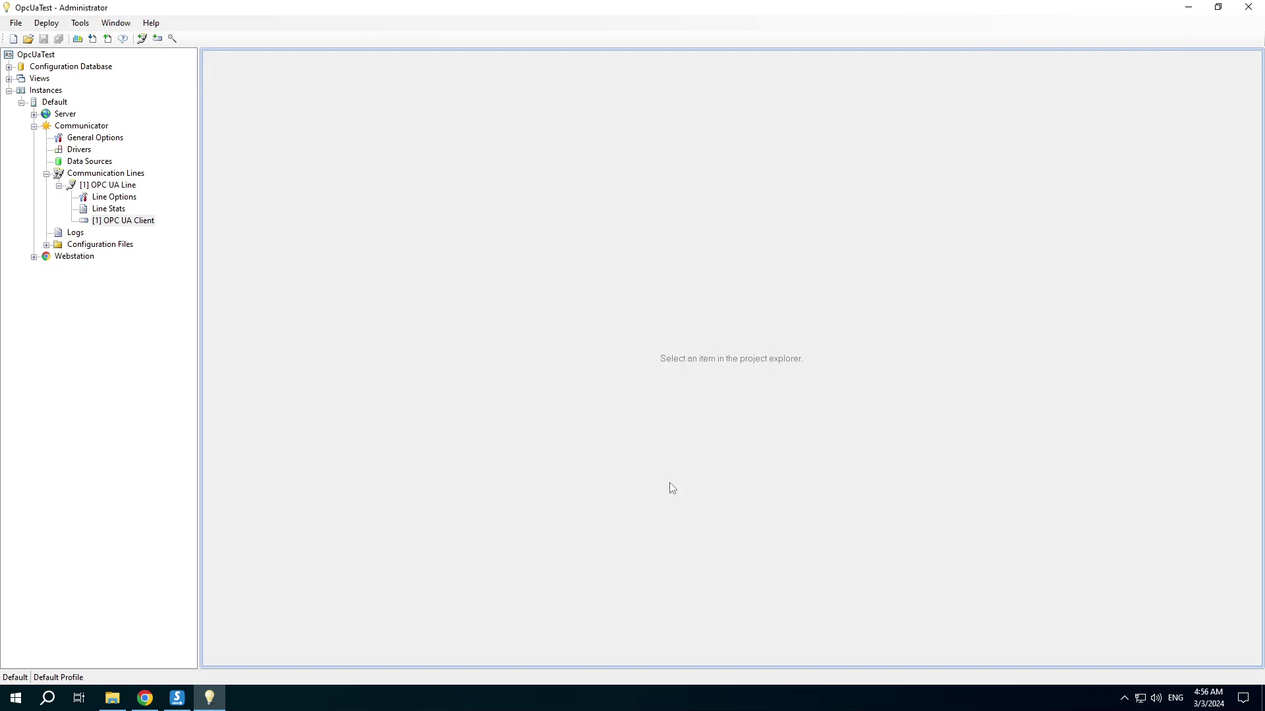
Set the OPC UA Client's Server URL to the simulator's opc.tcp address and show security options
right_click(109, 222)
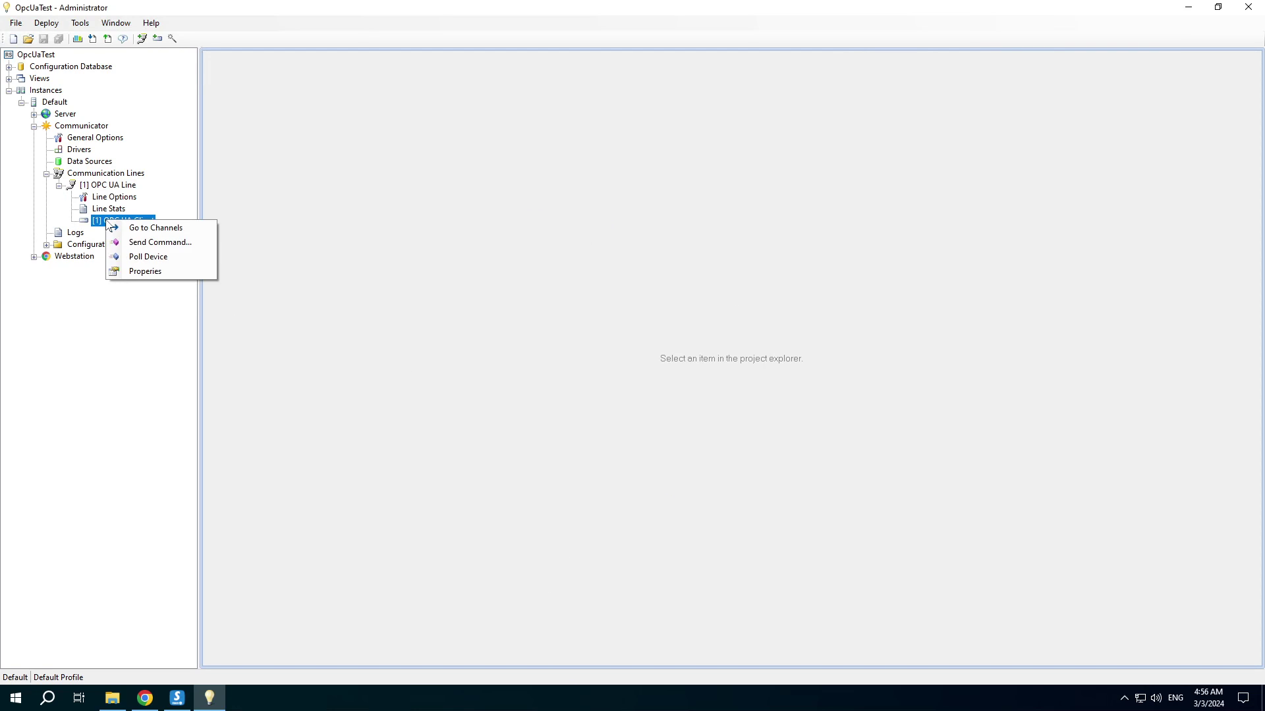
left_click(138, 270)
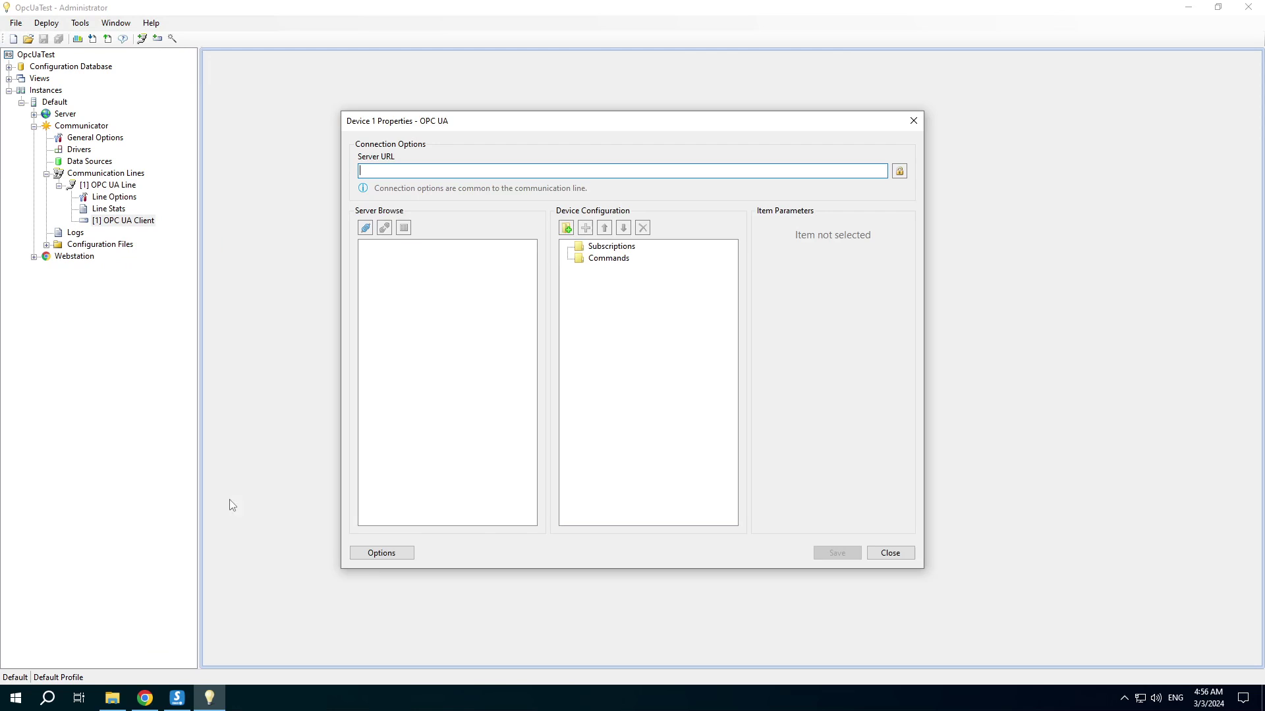
left_click(177, 699)
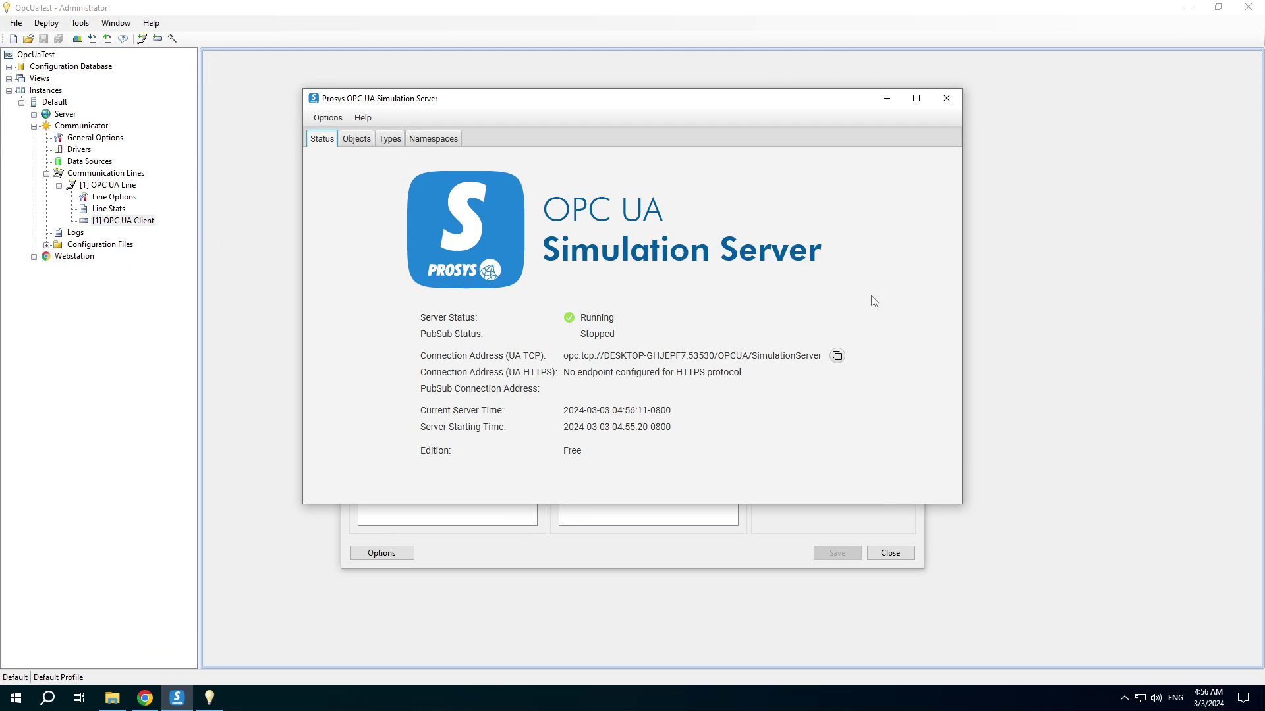
left_click(836, 356)
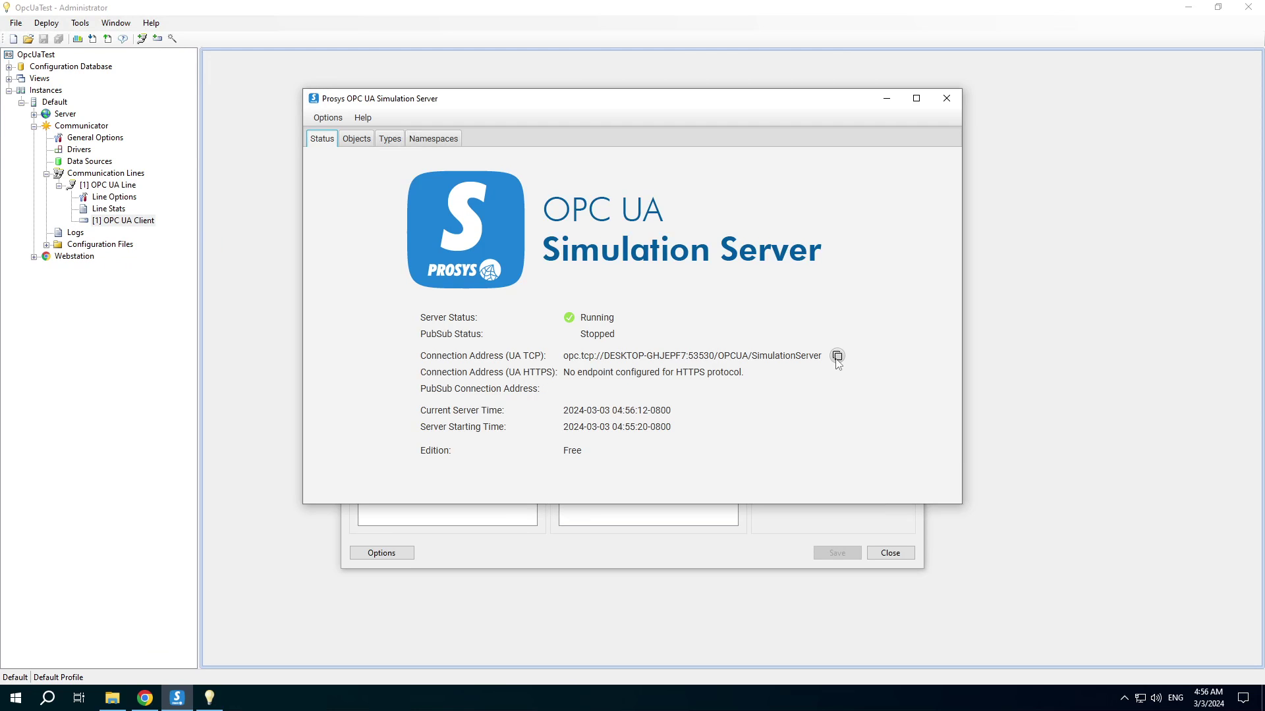
left_click(733, 554)
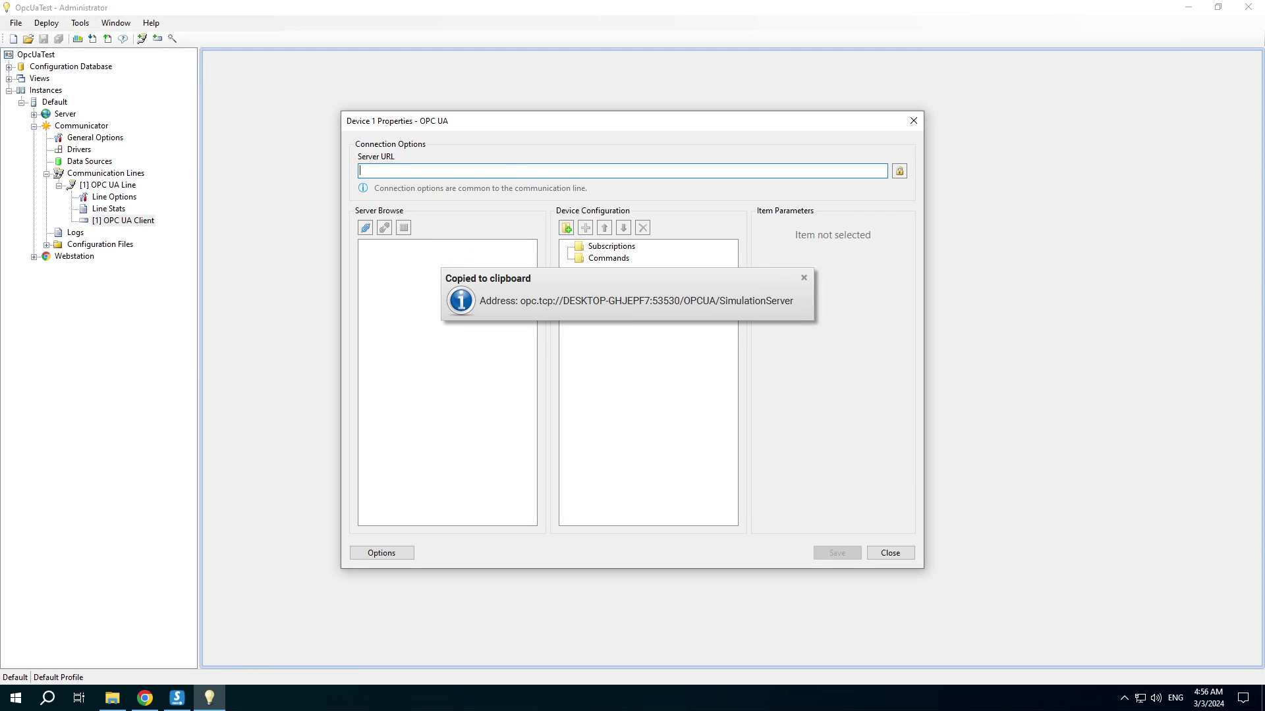
key("ctrl+v")
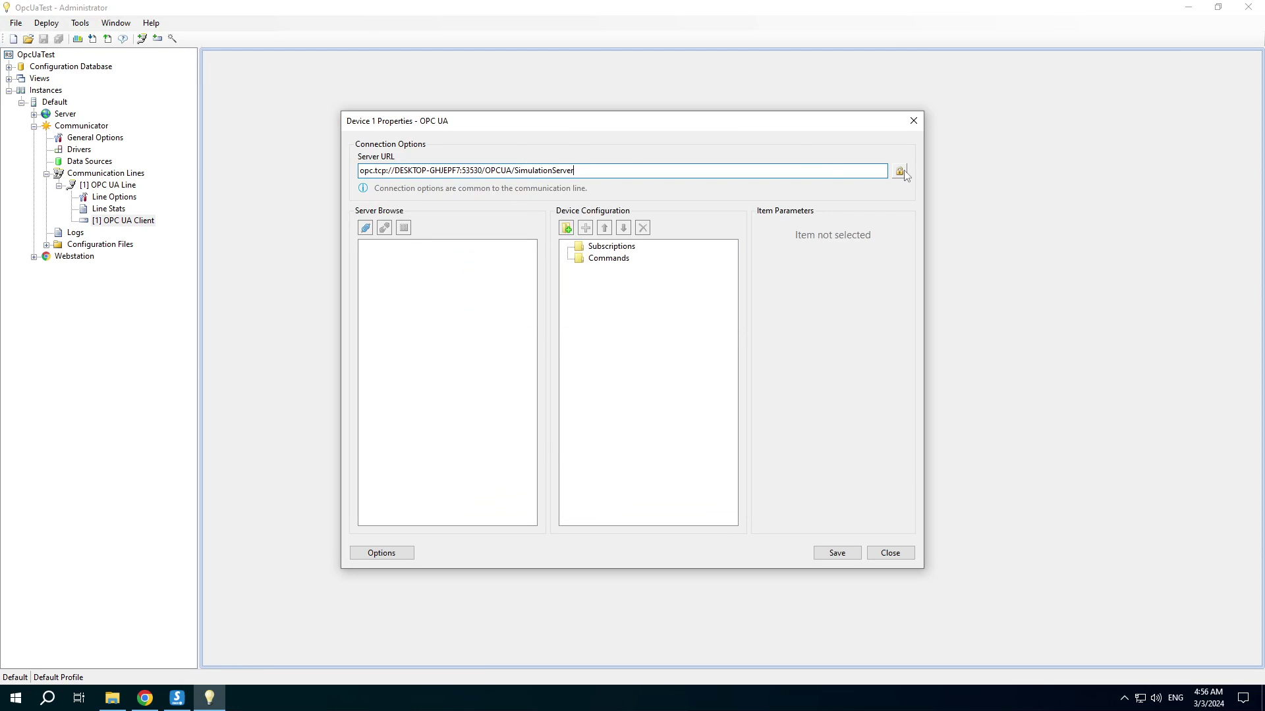
left_click(900, 172)
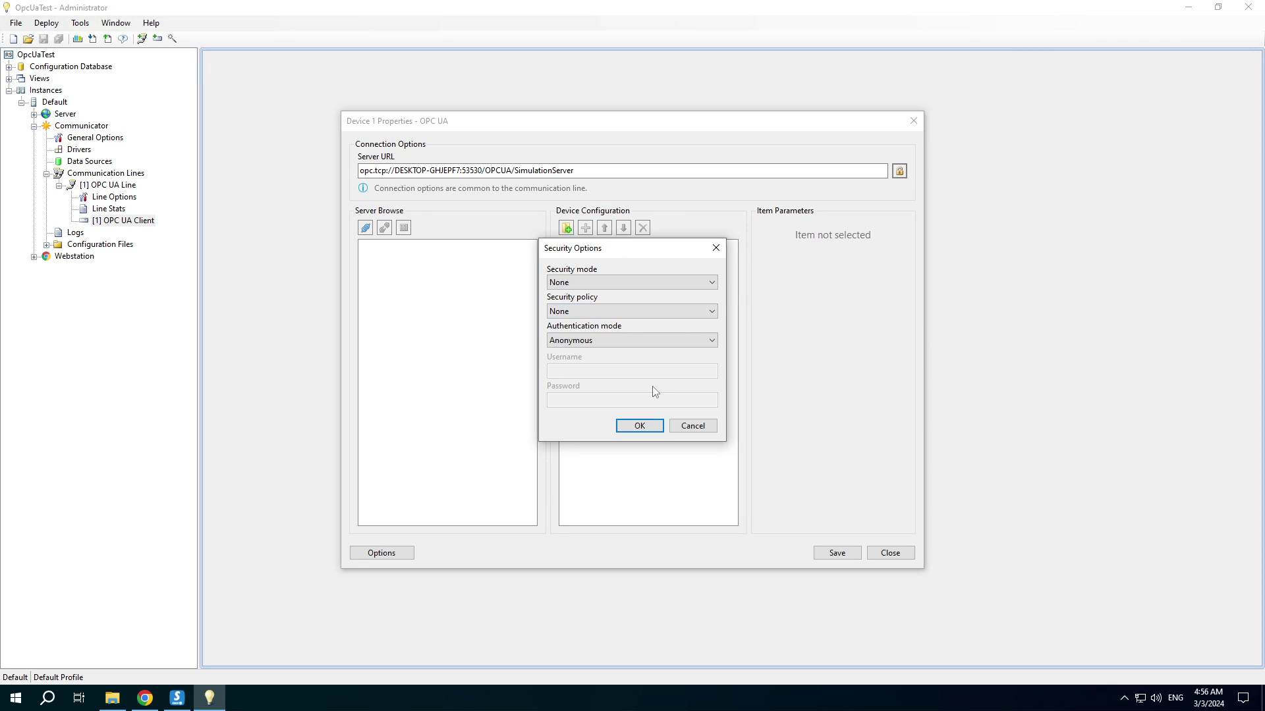
Keep None/Anonymous security and subscribe Sinusoid, Square and Triangle under subscription Group 1
left_click(639, 426)
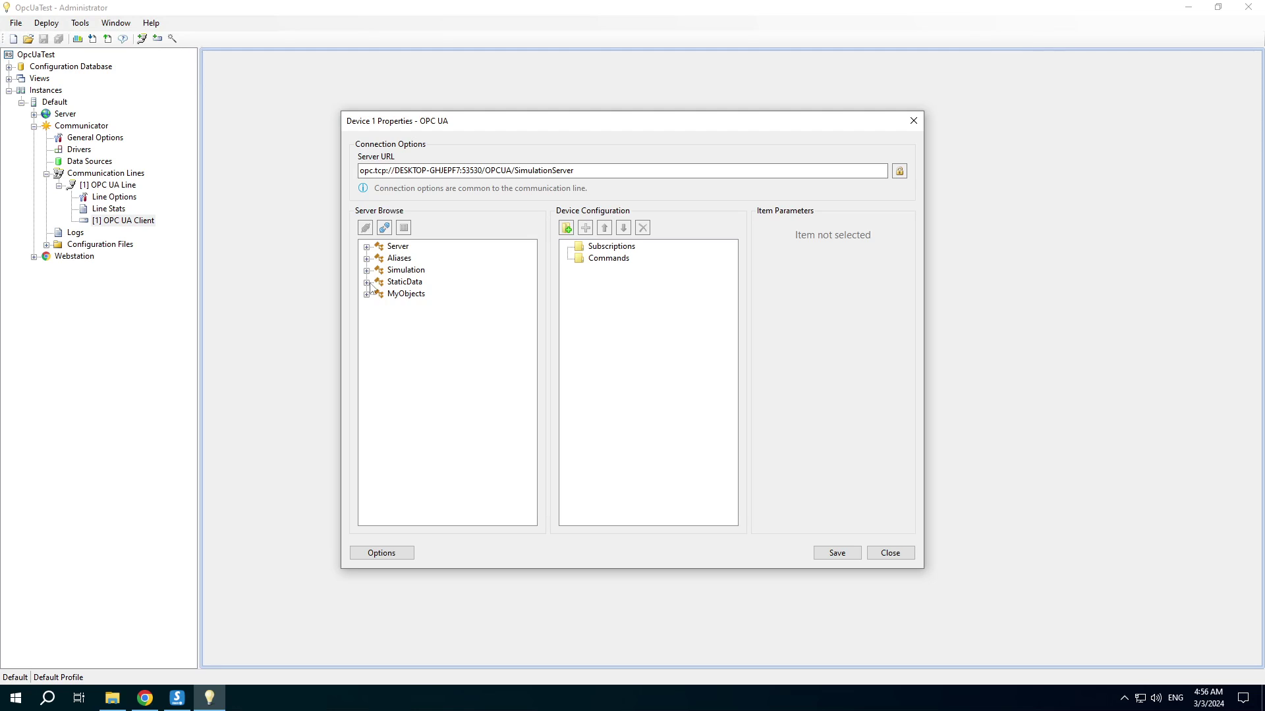
left_click(366, 271)
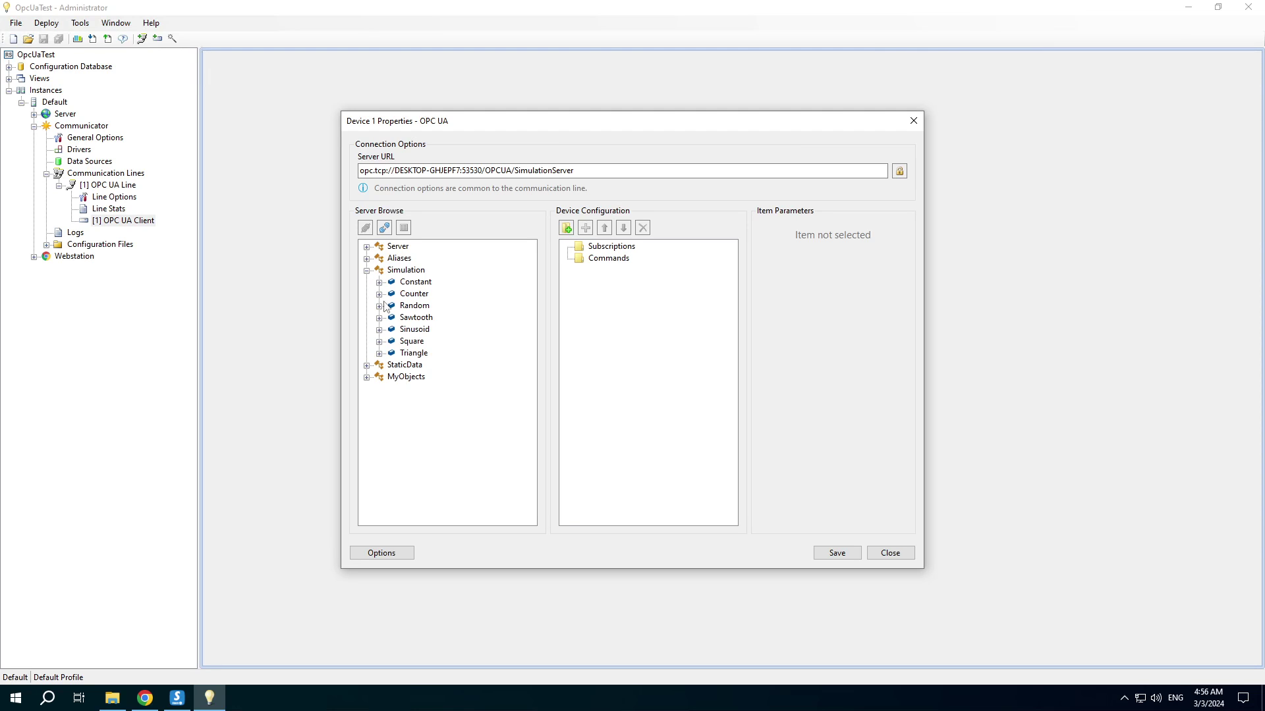
double_click(416, 329)
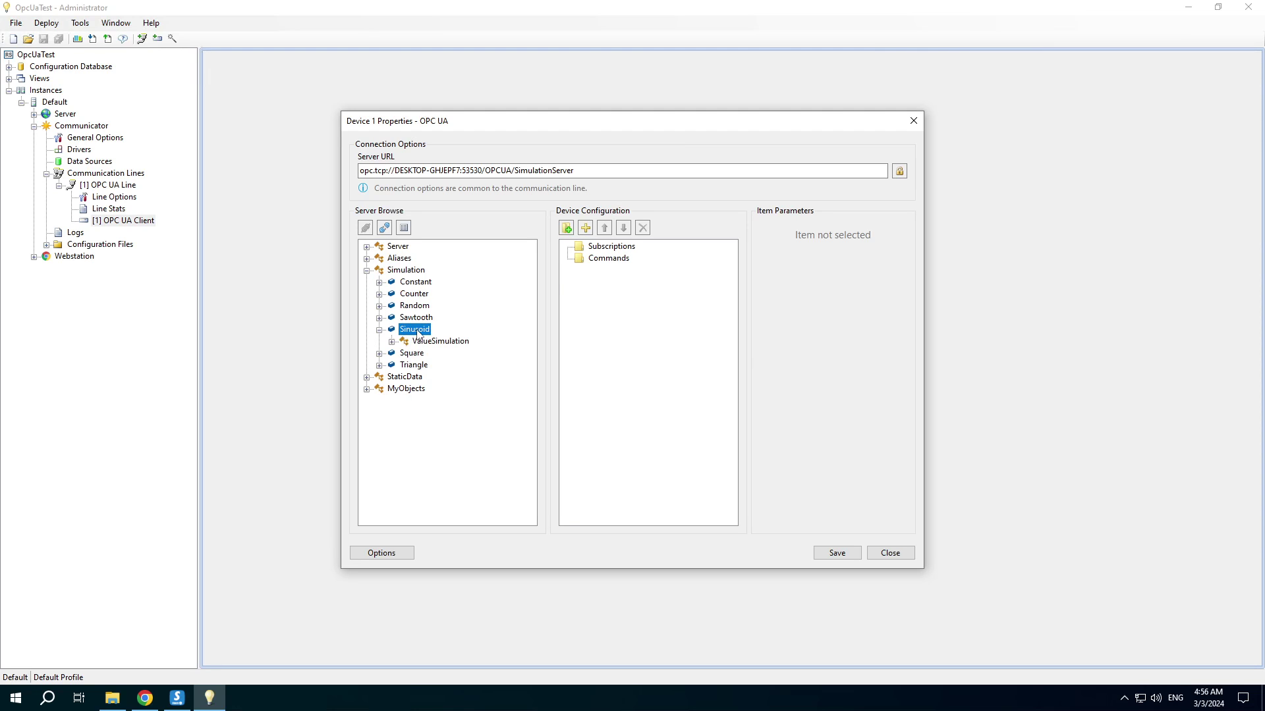
double_click(414, 354)
double_click(413, 377)
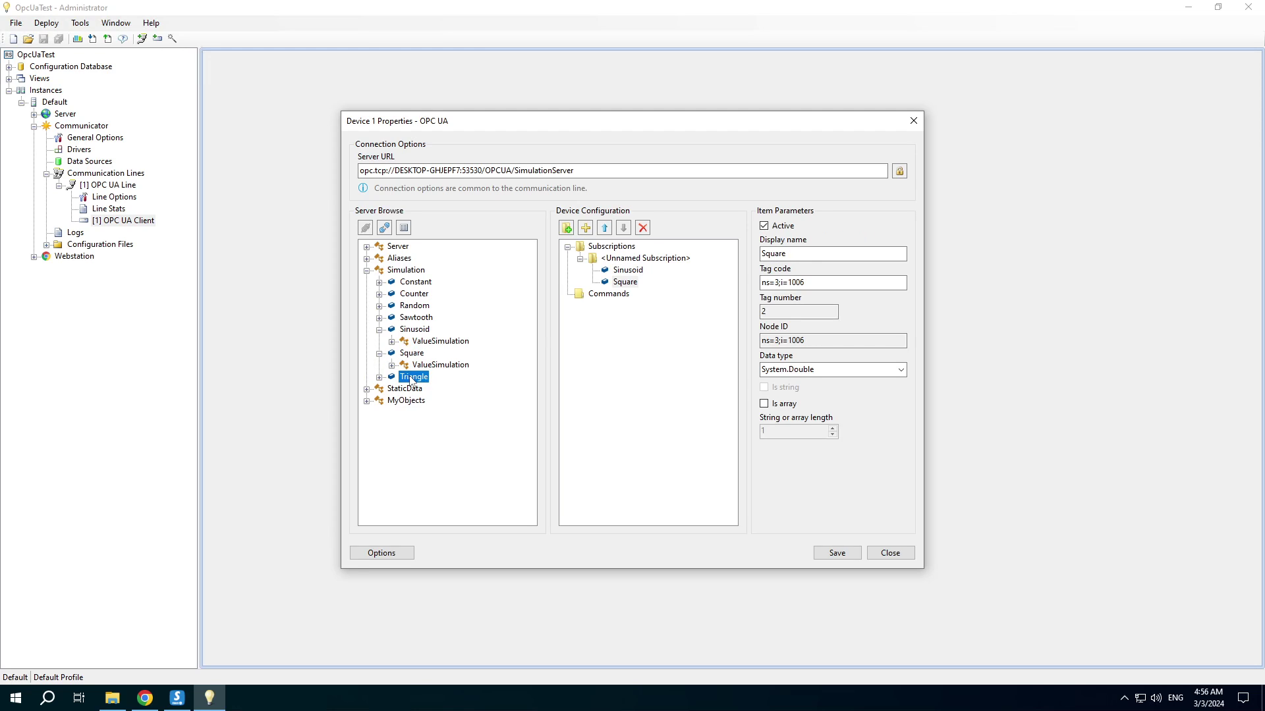
left_click(645, 258)
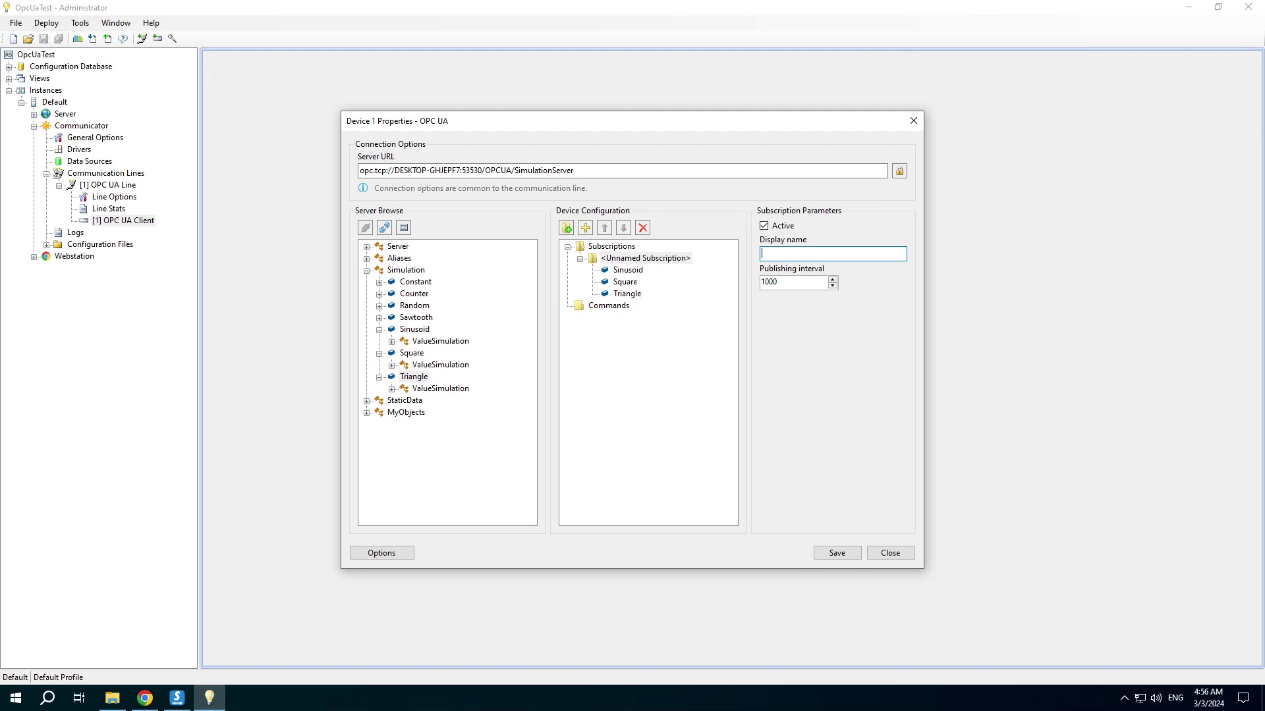
type("Group 1")
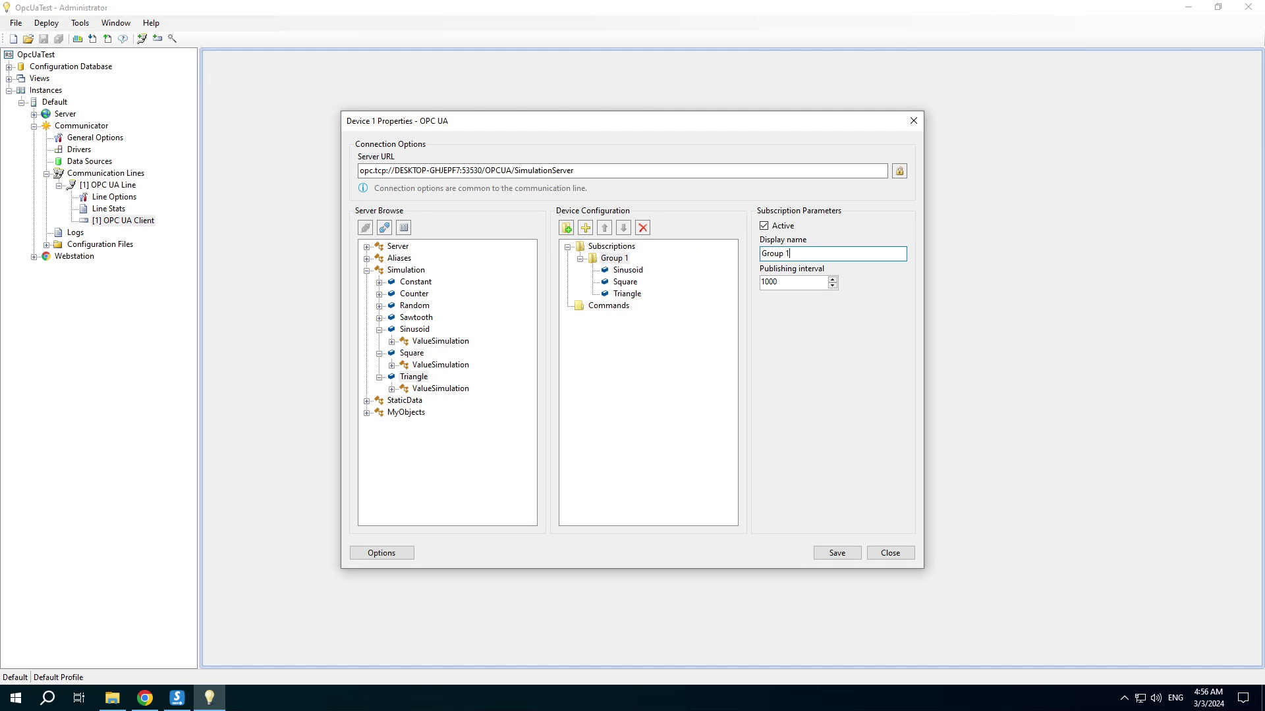
Add subscription Group 2 with StaticData DoubleAnalogItem, then save and close the properties
left_click(566, 228)
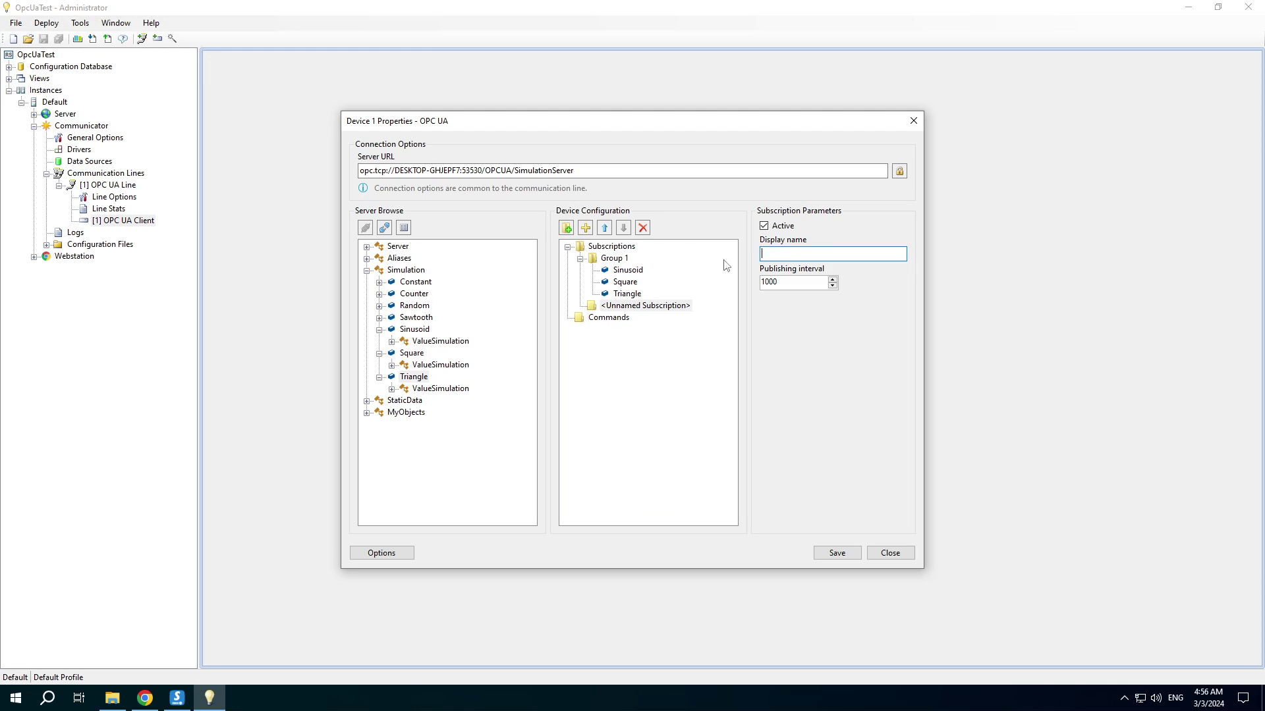
type("Gr")
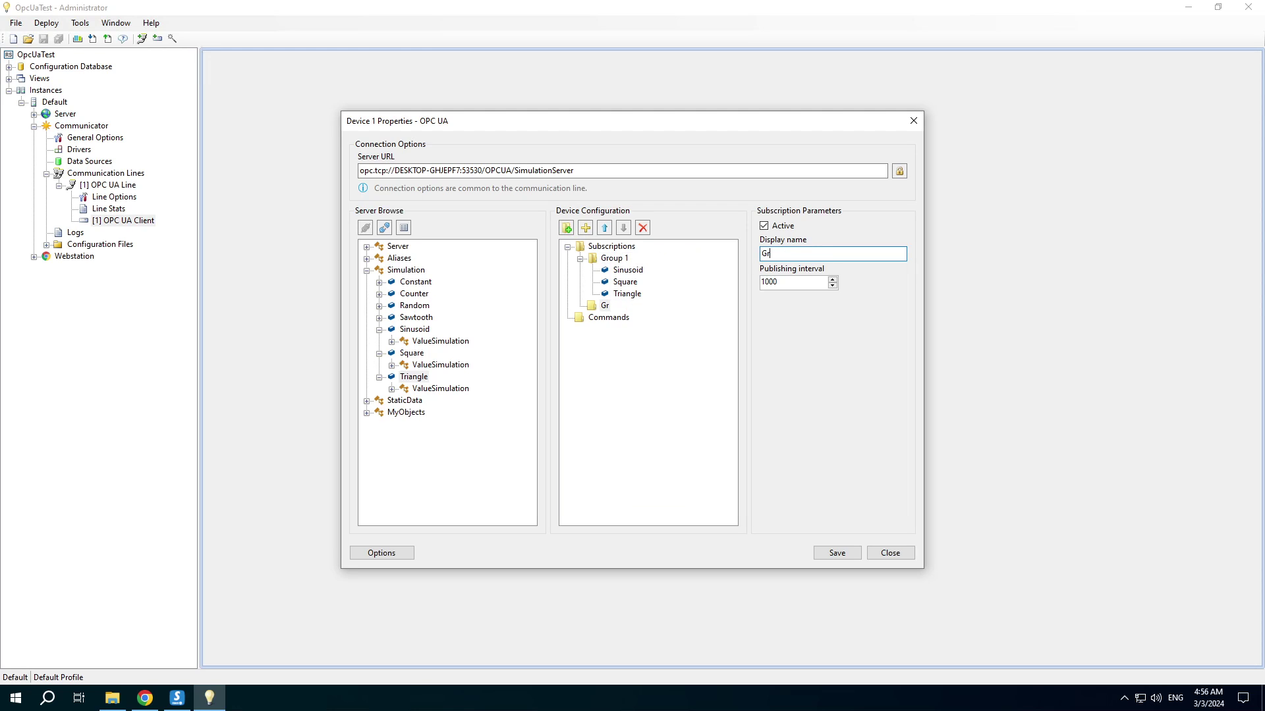
type("oup 2")
left_click(367, 401)
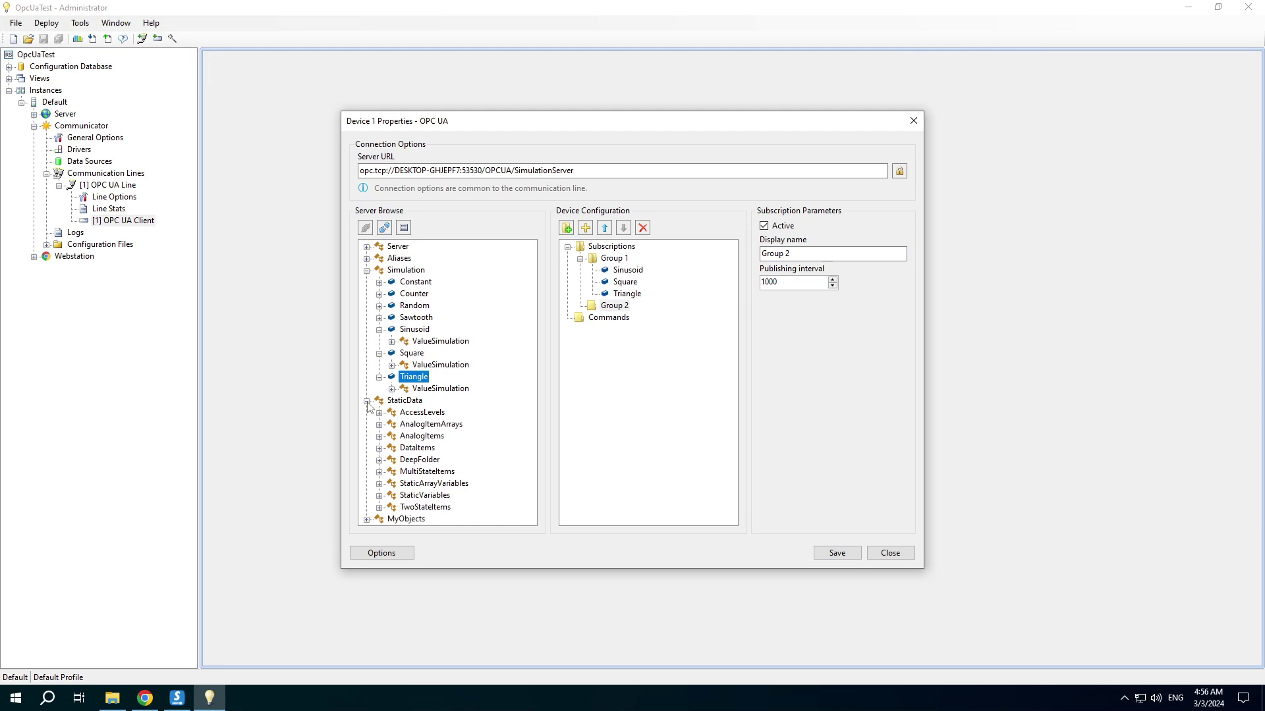
left_click(379, 436)
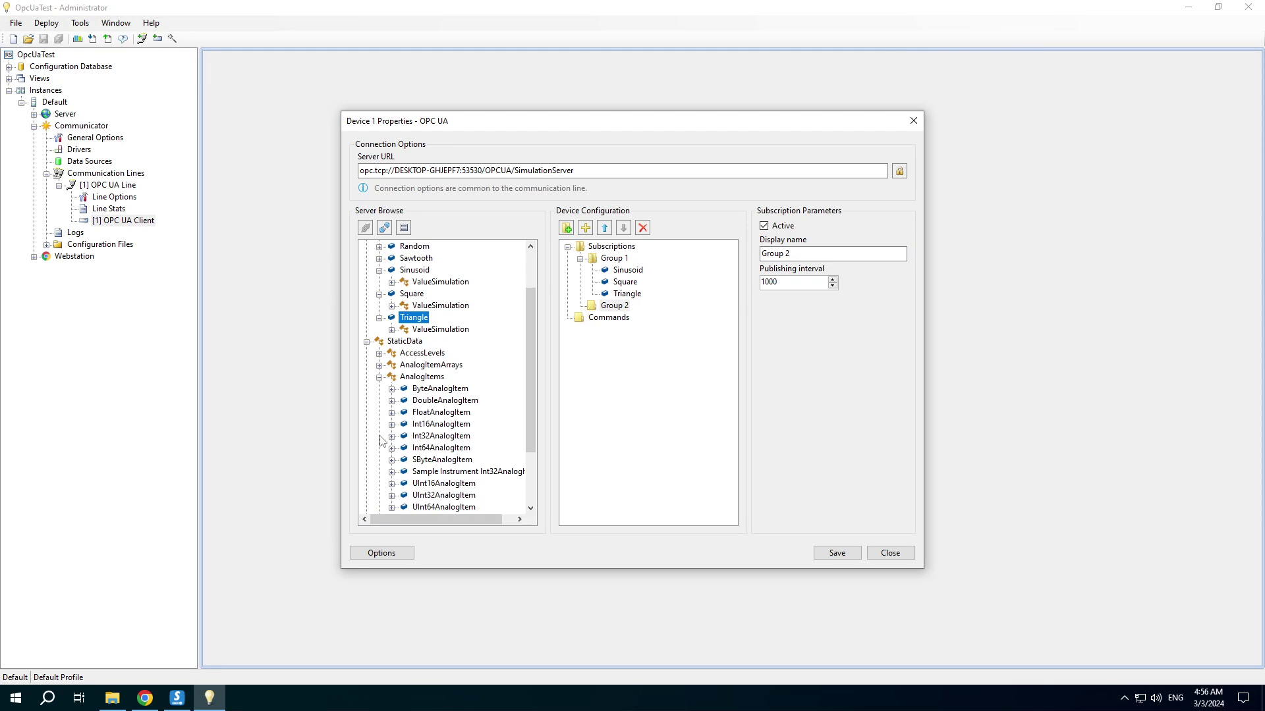
double_click(429, 400)
left_click(825, 554)
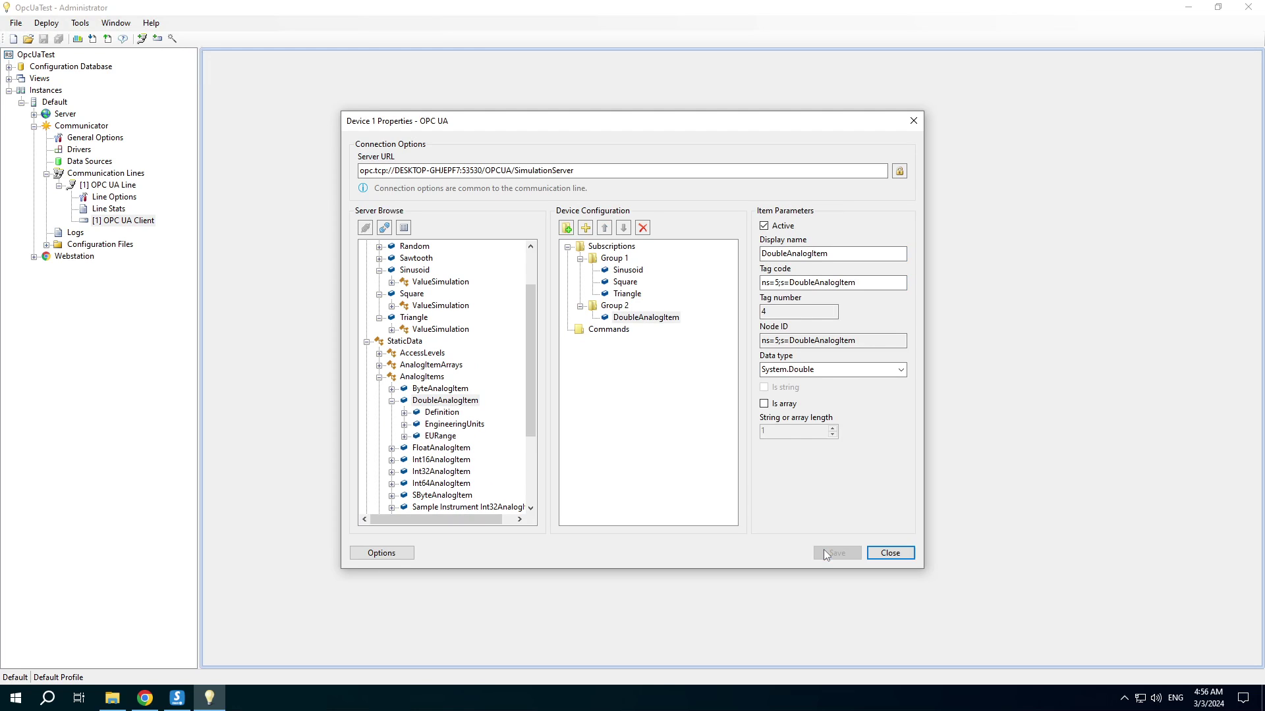
left_click(892, 554)
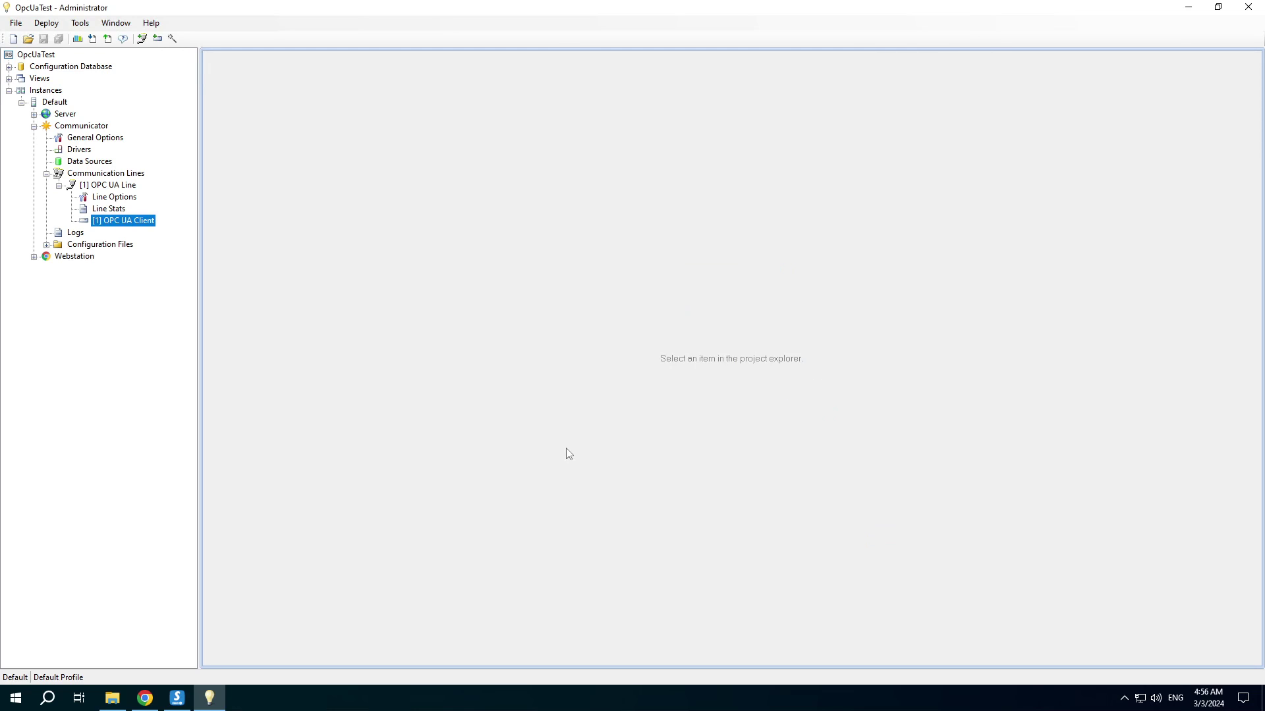
Generate channels 101–104 for the OPC UA Client tags, assigned to object Enterprise
left_click(173, 38)
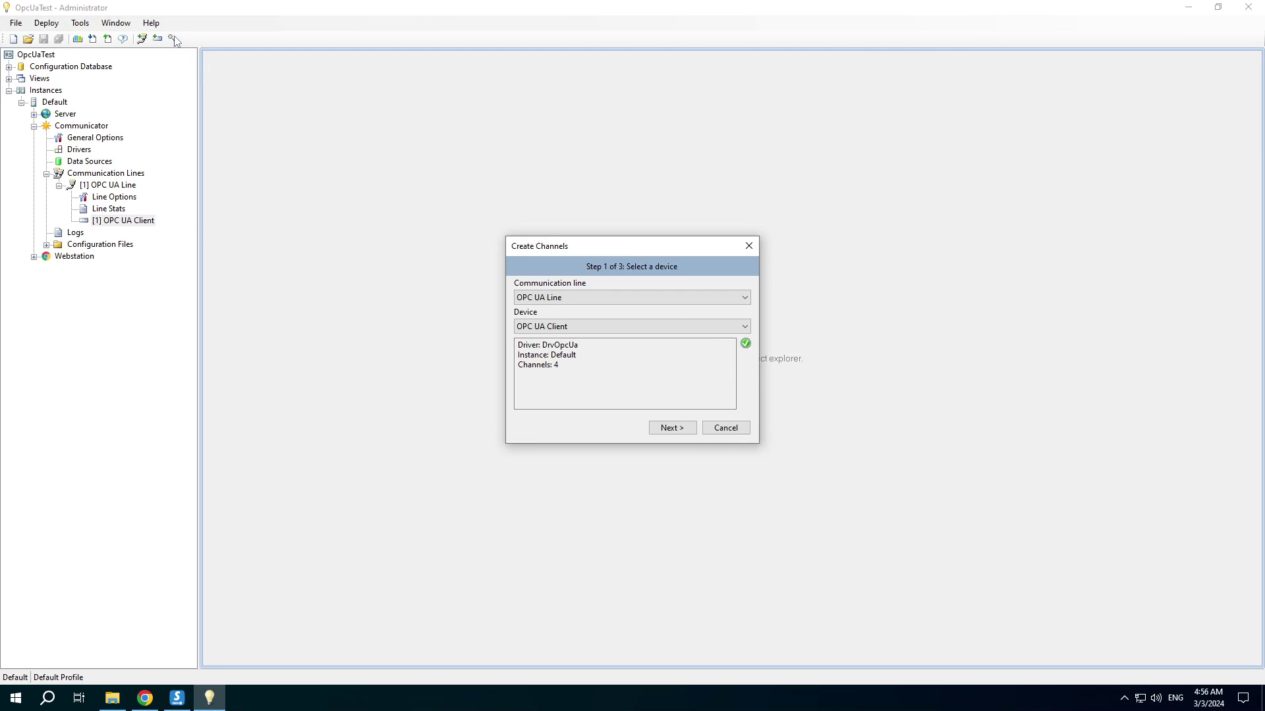
left_click(682, 433)
left_click(579, 326)
left_click(571, 350)
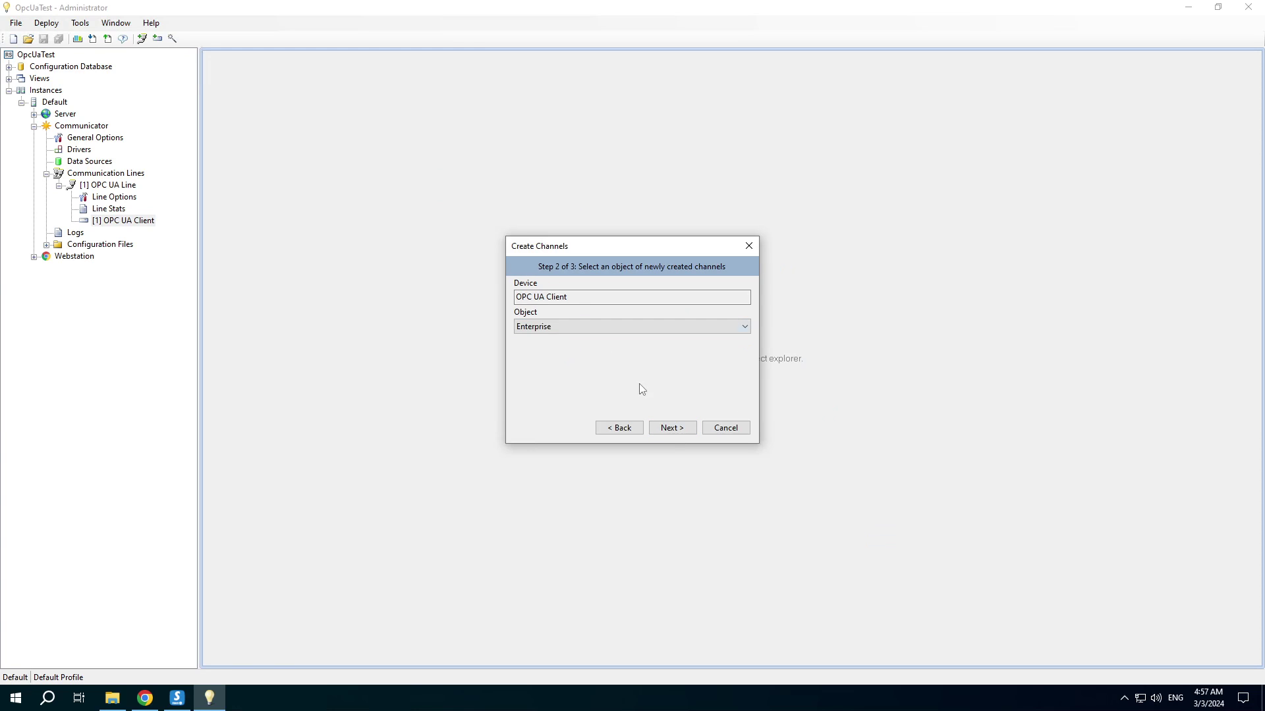
left_click(667, 428)
left_click(670, 434)
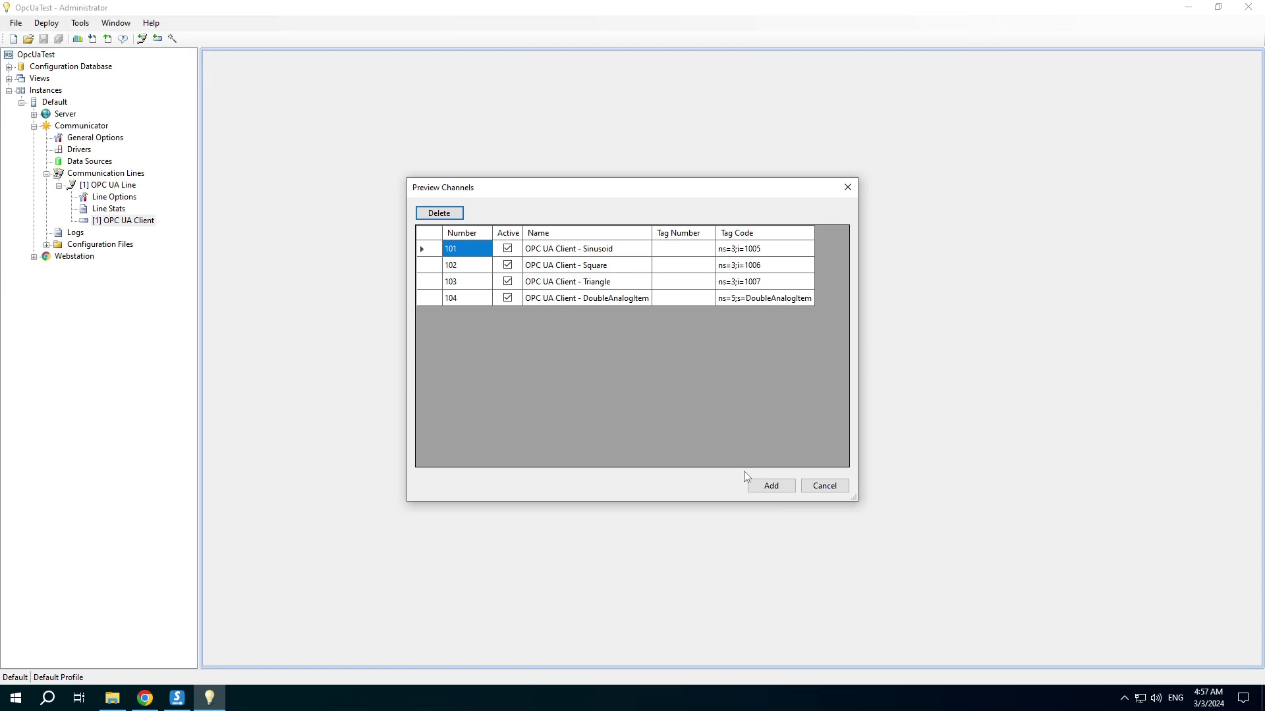
left_click(756, 488)
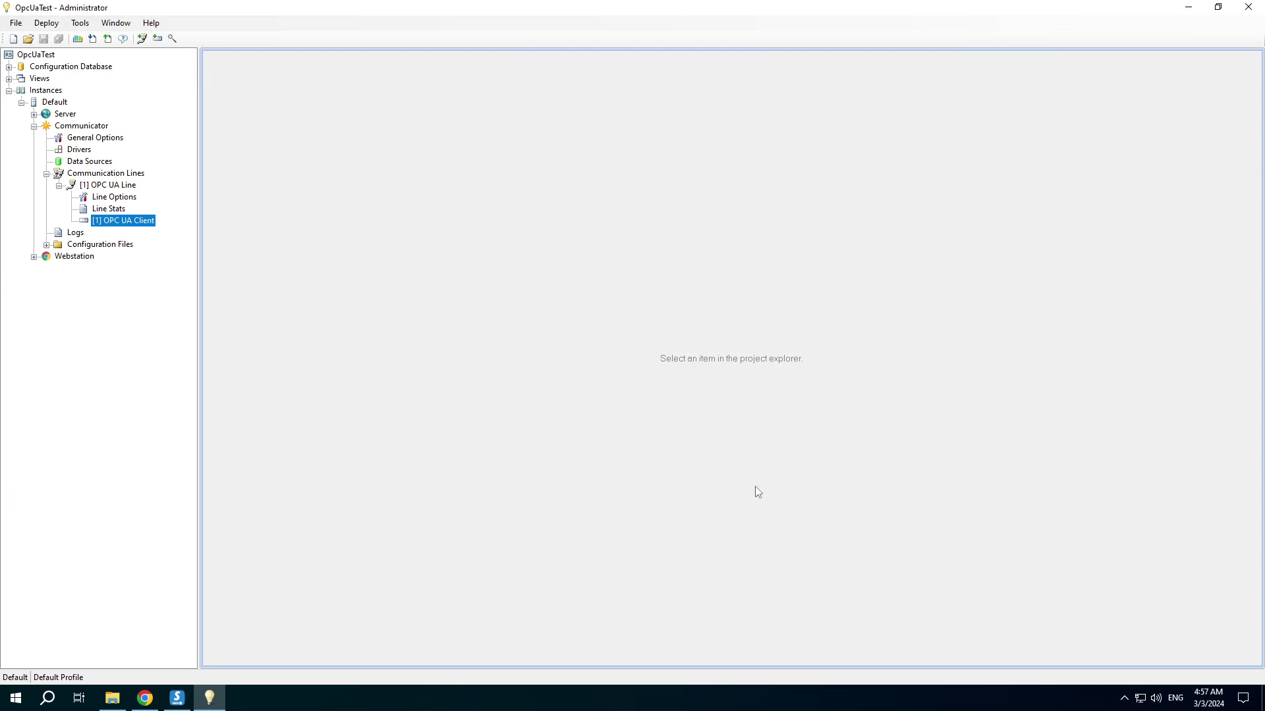
left_click(10, 67)
In the Channels table, change channels 101, 102 and 103 from Input/output to Input
left_click(20, 79)
left_click(69, 125)
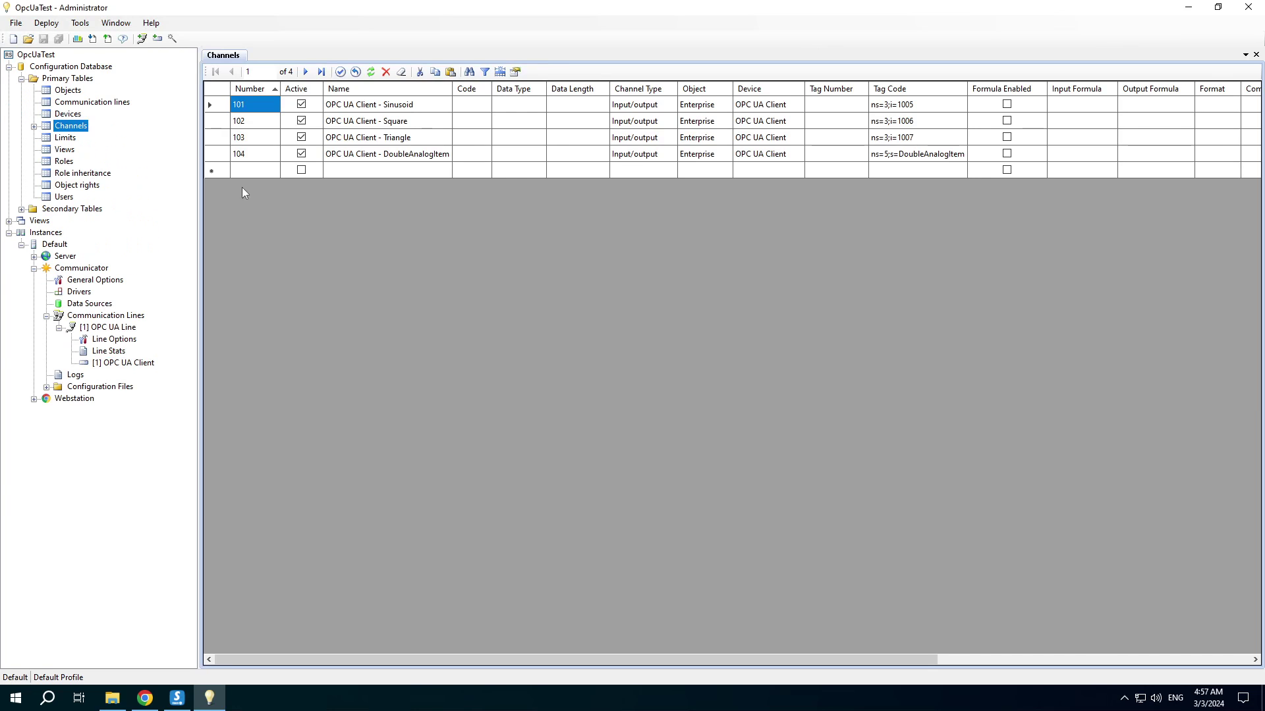
left_click(667, 106)
left_click(668, 107)
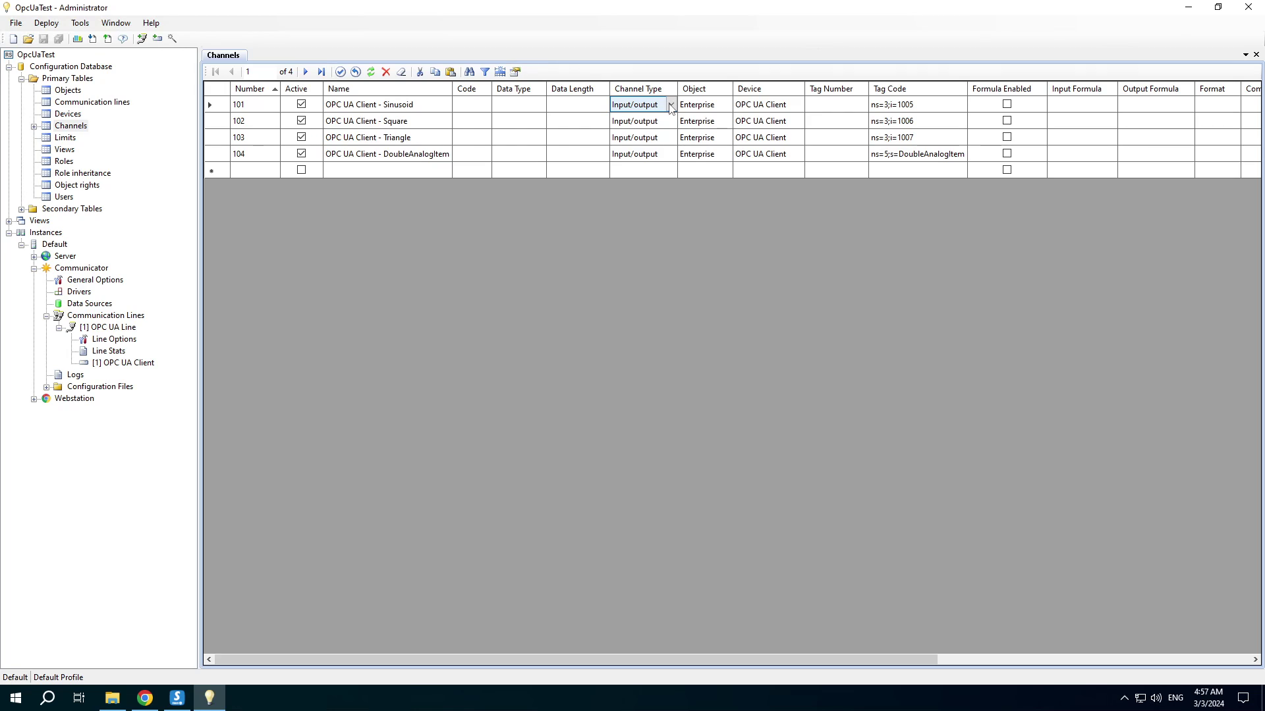
left_click(671, 107)
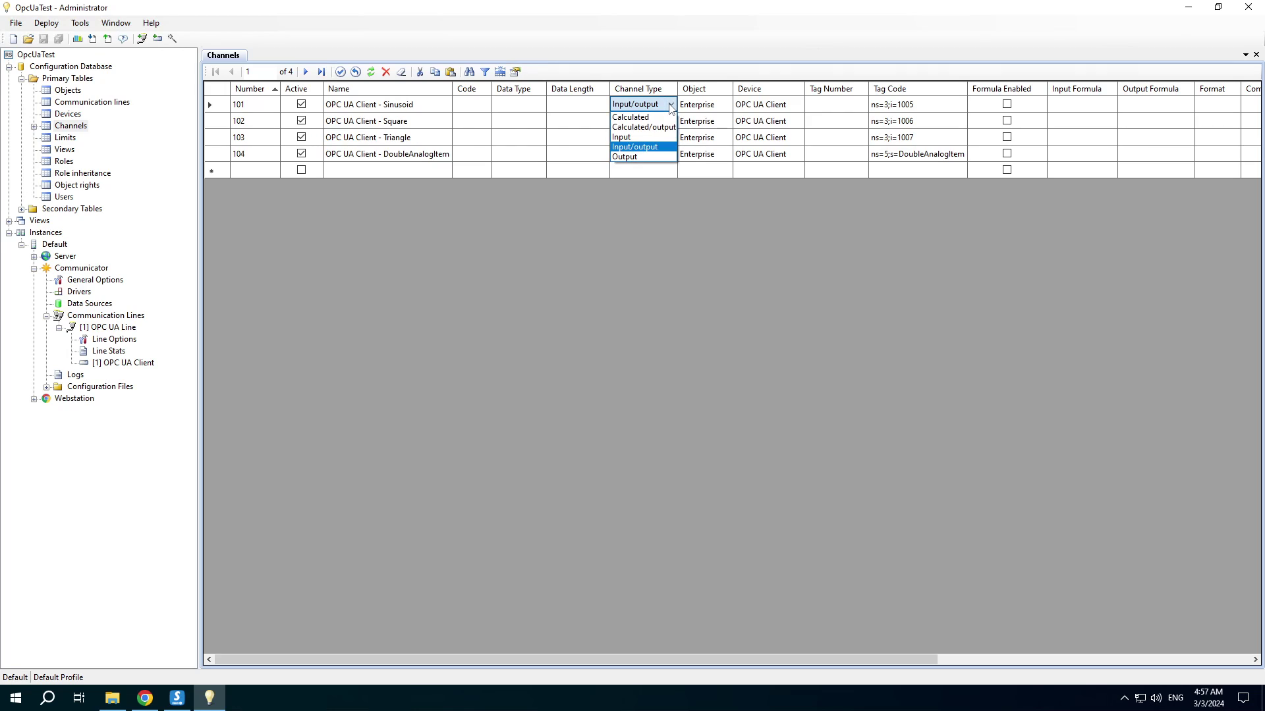
left_click(645, 137)
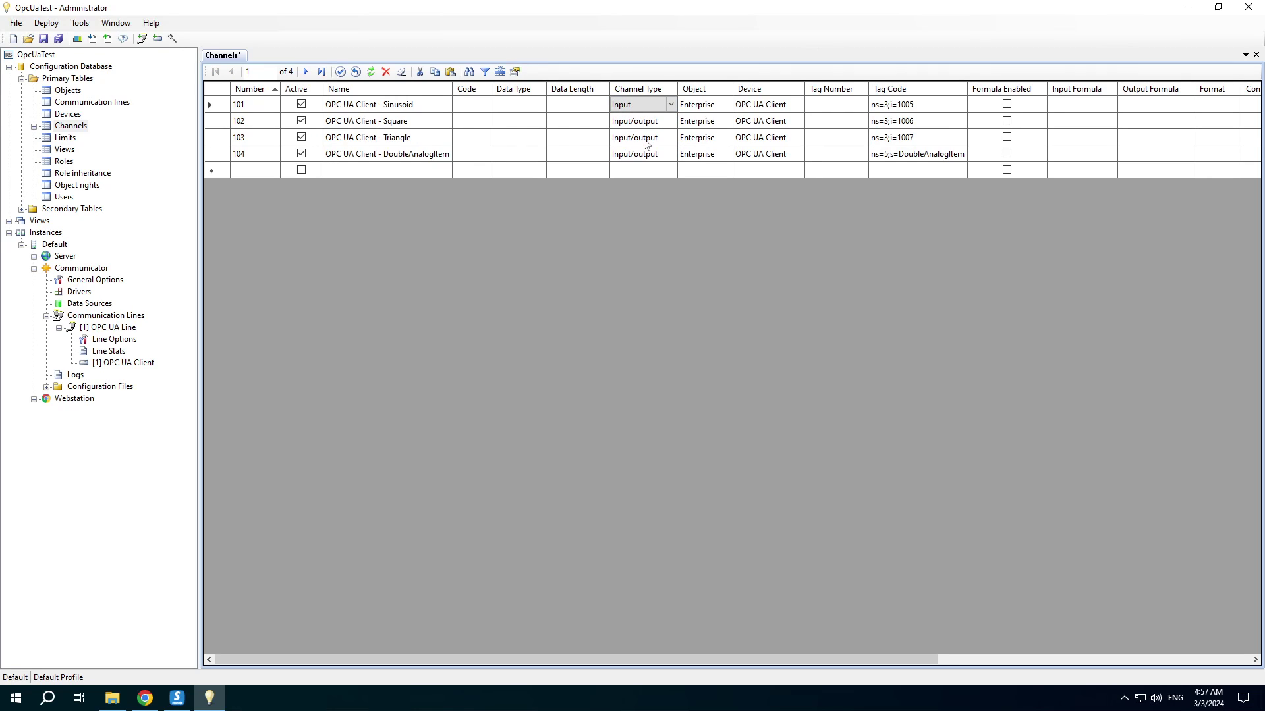
key("Down")
key("i")
key("Down")
key("i")
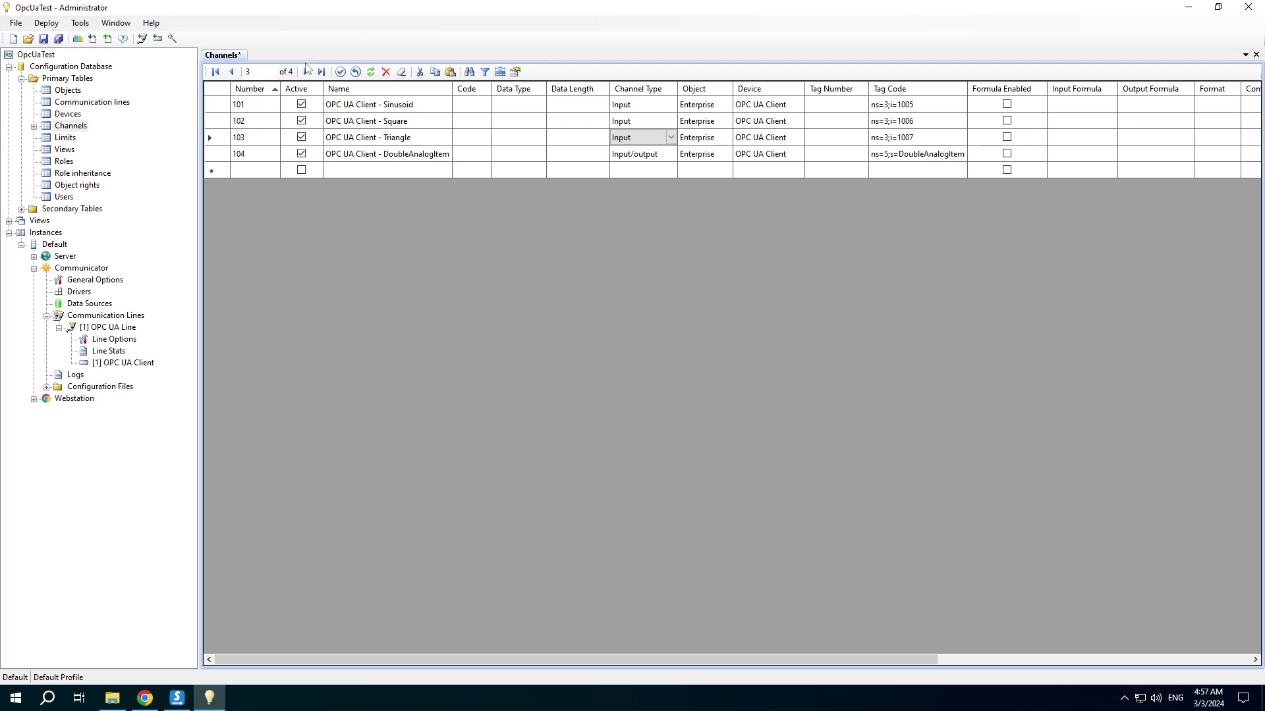
Save the project and create an OPC UA folder under Views
left_click(58, 39)
right_click(32, 221)
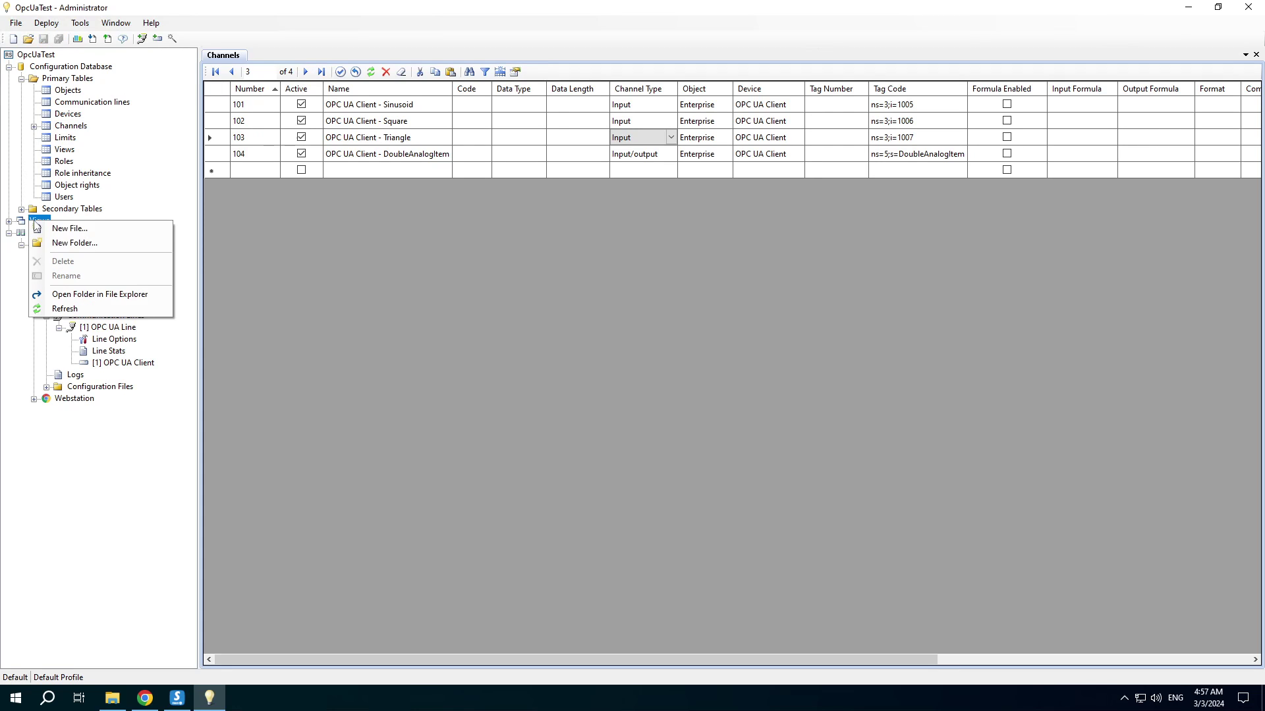
left_click(66, 248)
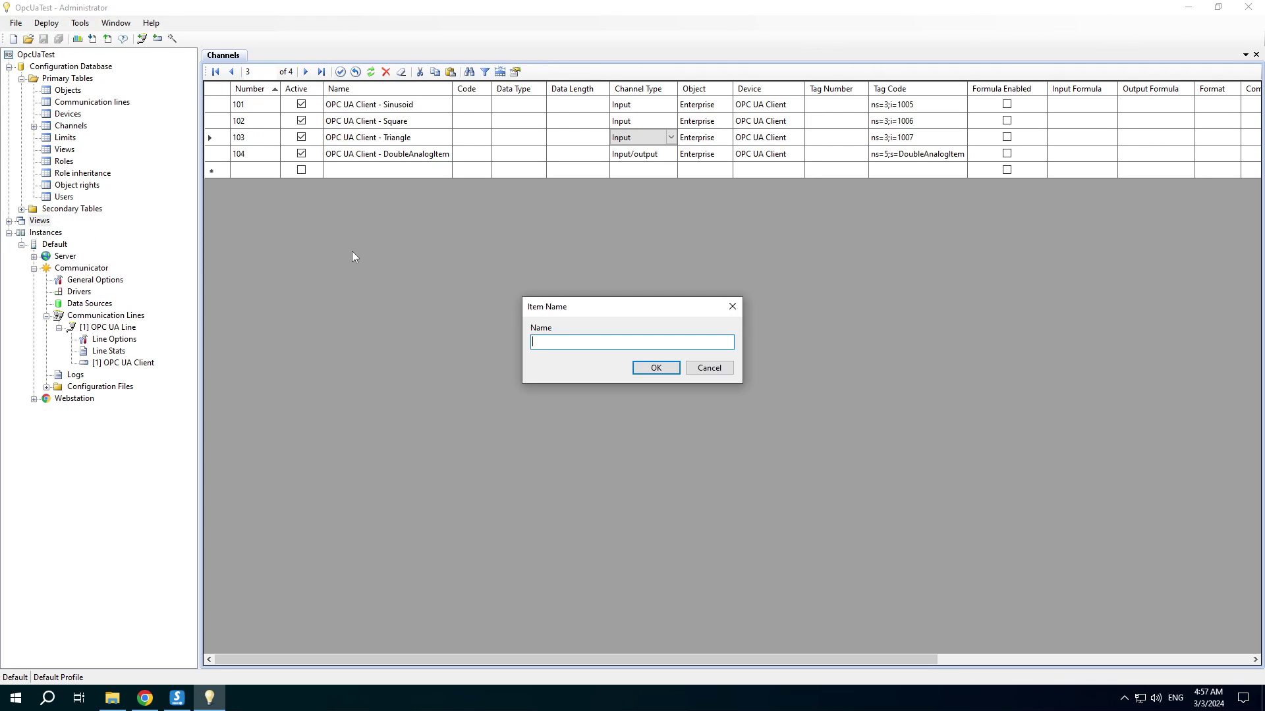
type("OPC UA")
left_click(636, 369)
Create a table view file named OpcUaTable.tbl in the OPC UA folder
right_click(53, 232)
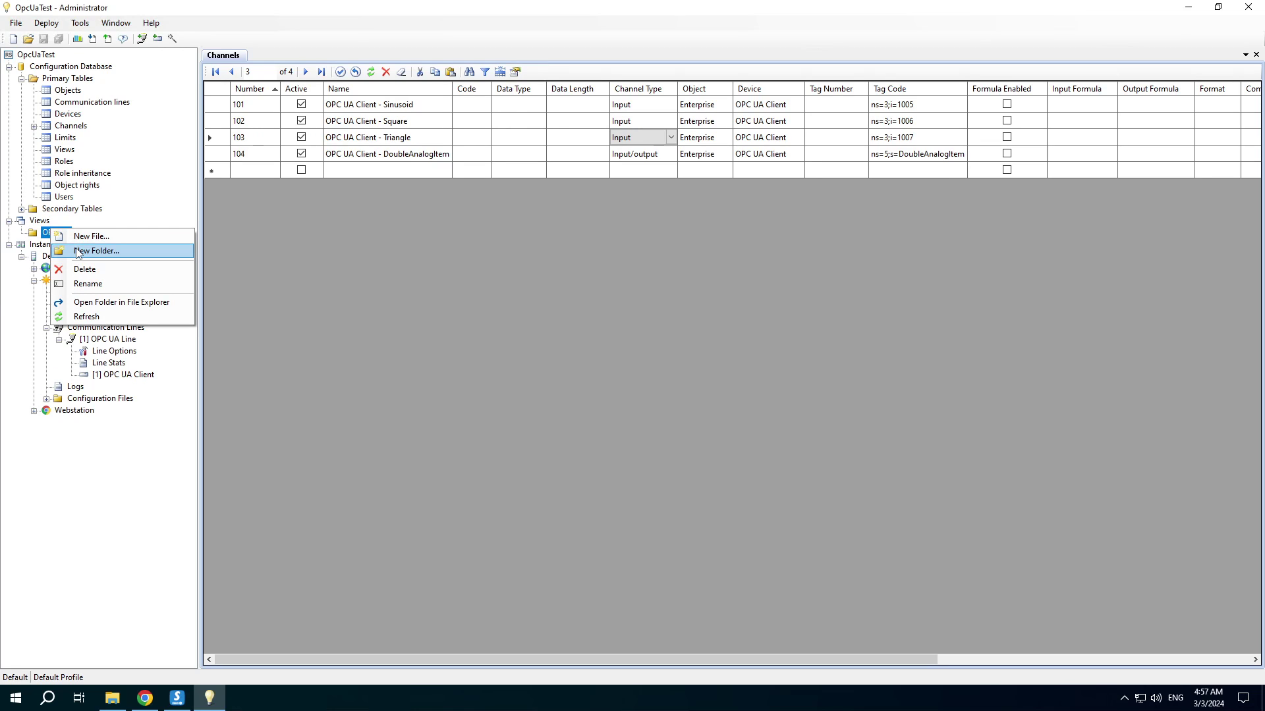
left_click(83, 237)
left_click(534, 318)
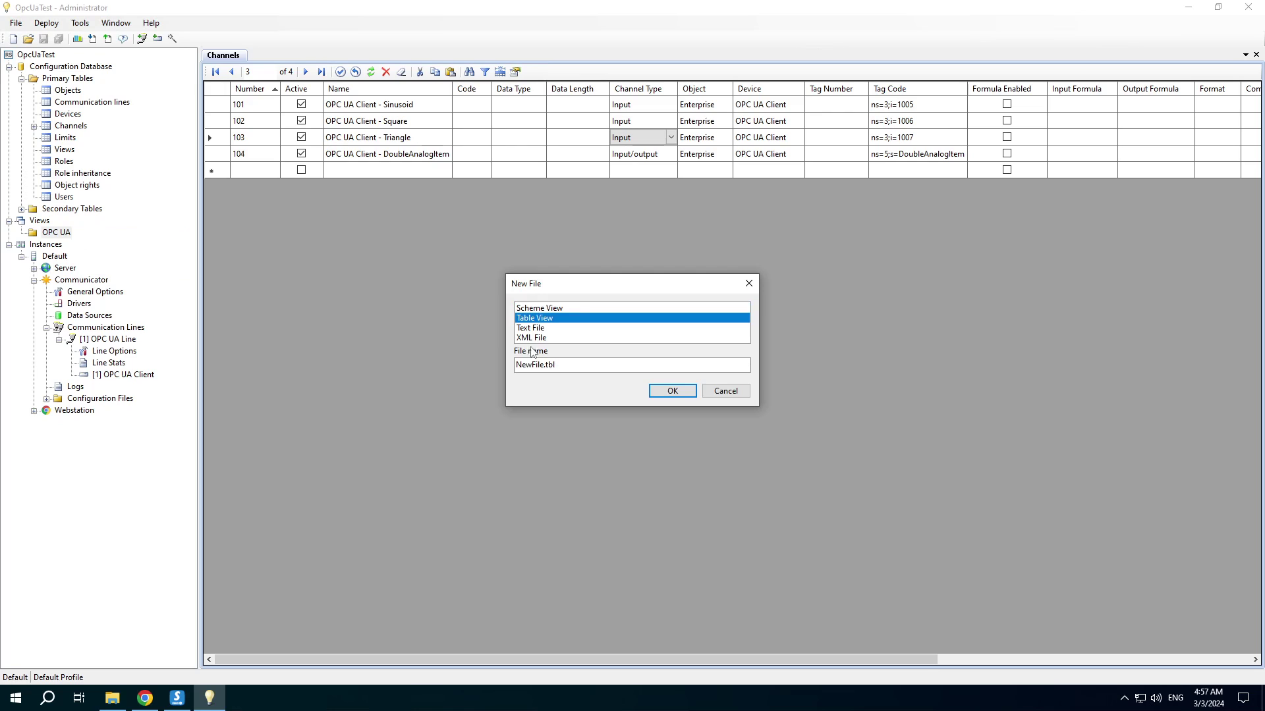
left_click(543, 365)
key("shift+Home")
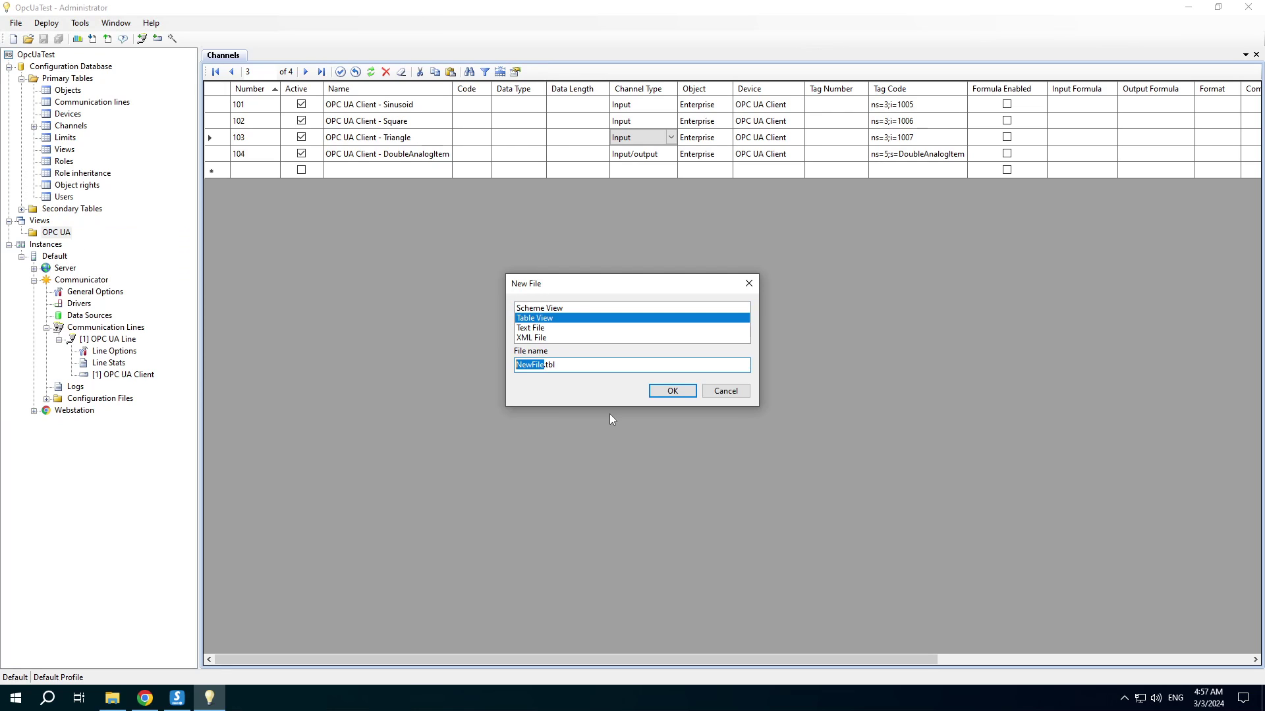
type("OpcUaTable")
left_click(672, 391)
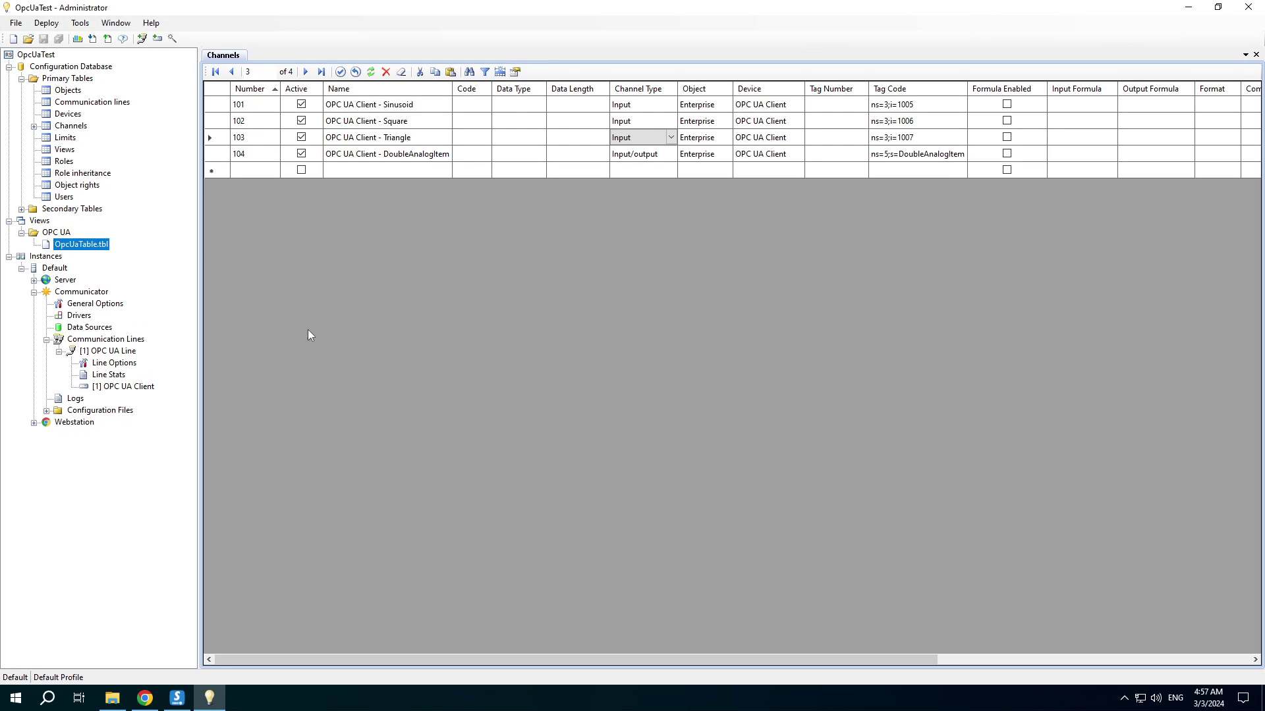
Add device [1] OPC UA Client to OpcUaTable.tbl and save it
double_click(68, 247)
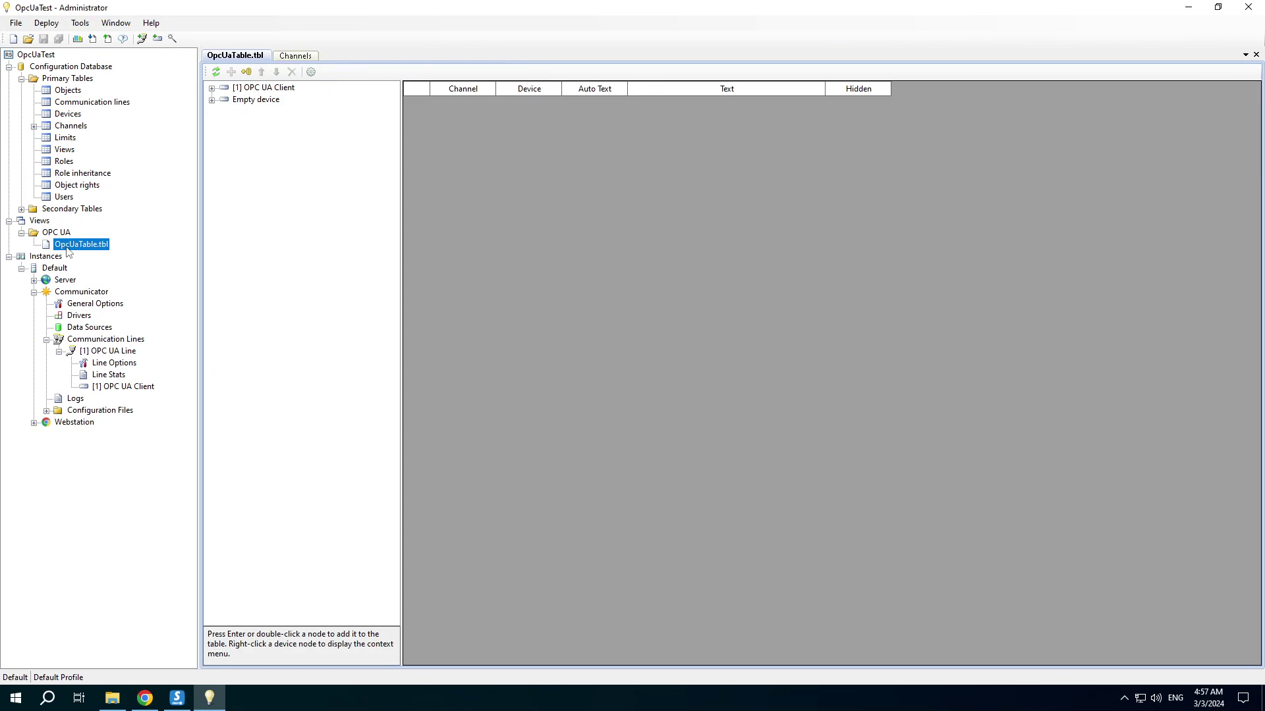
right_click(257, 88)
left_click(268, 97)
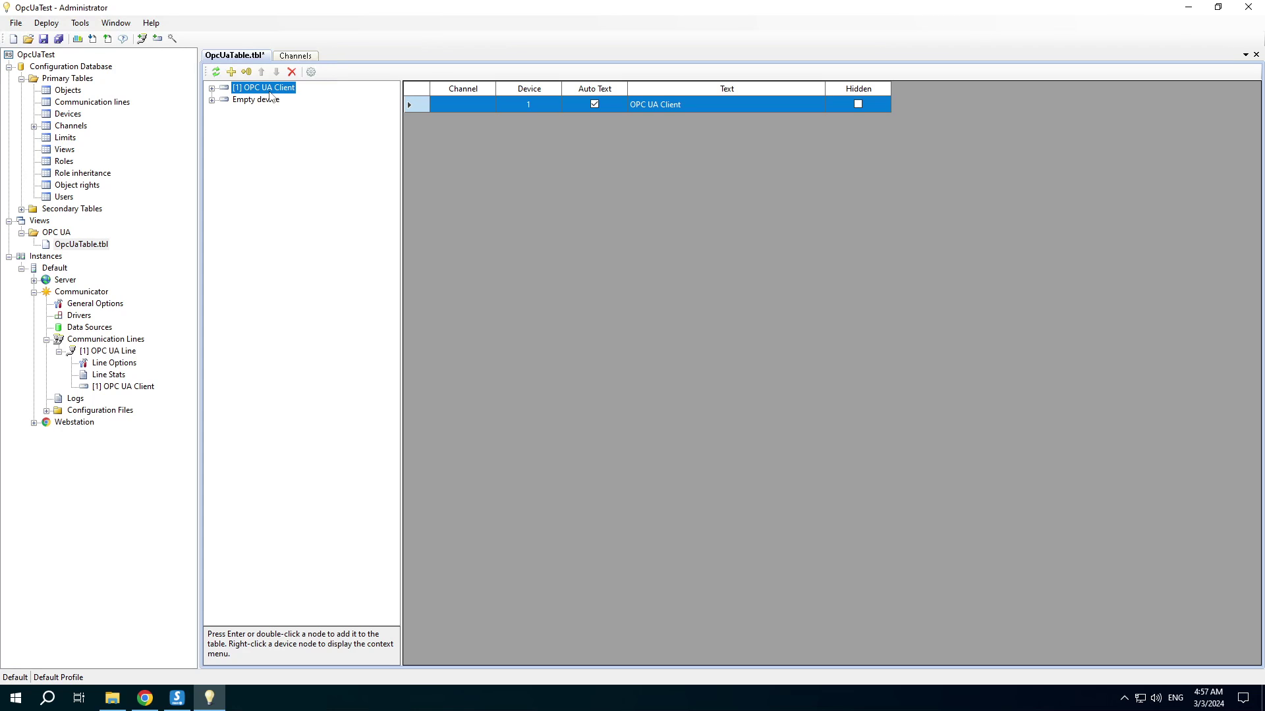
key("ctrl+s")
Add a new view in the Views table using the OPC UA folder and the OpcUaTable.tbl file
left_click(60, 151)
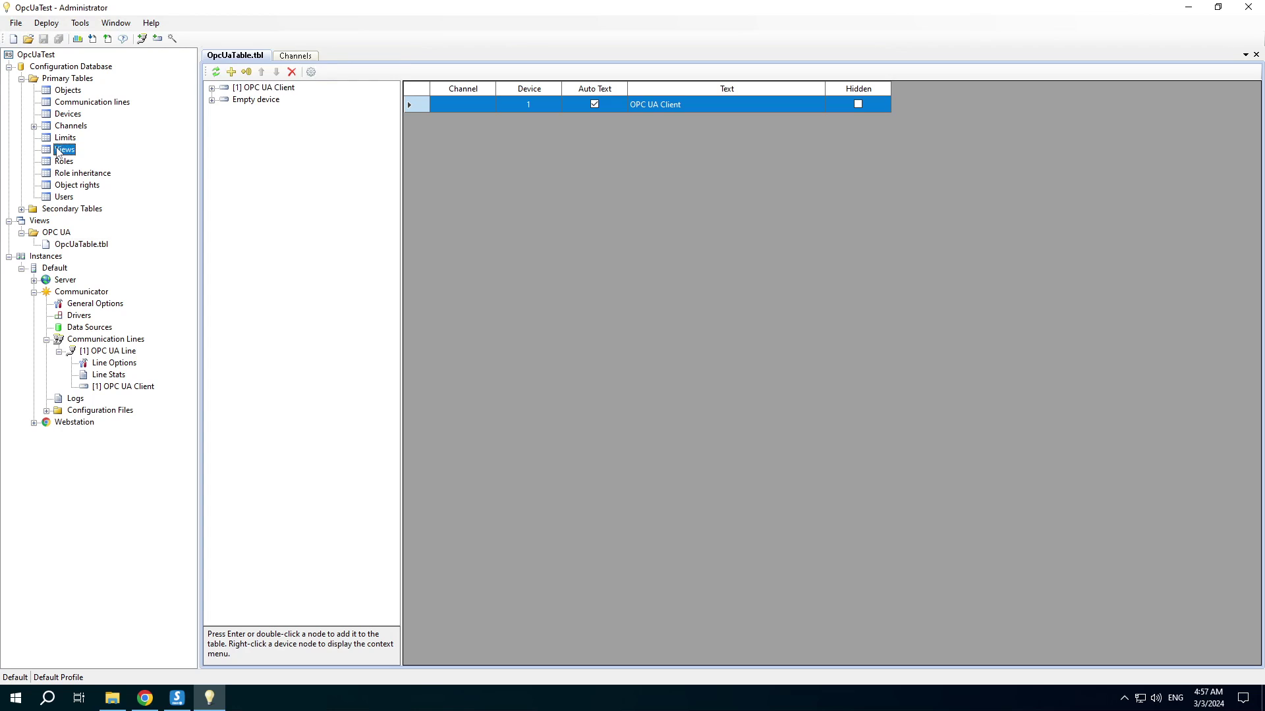
double_click(58, 151)
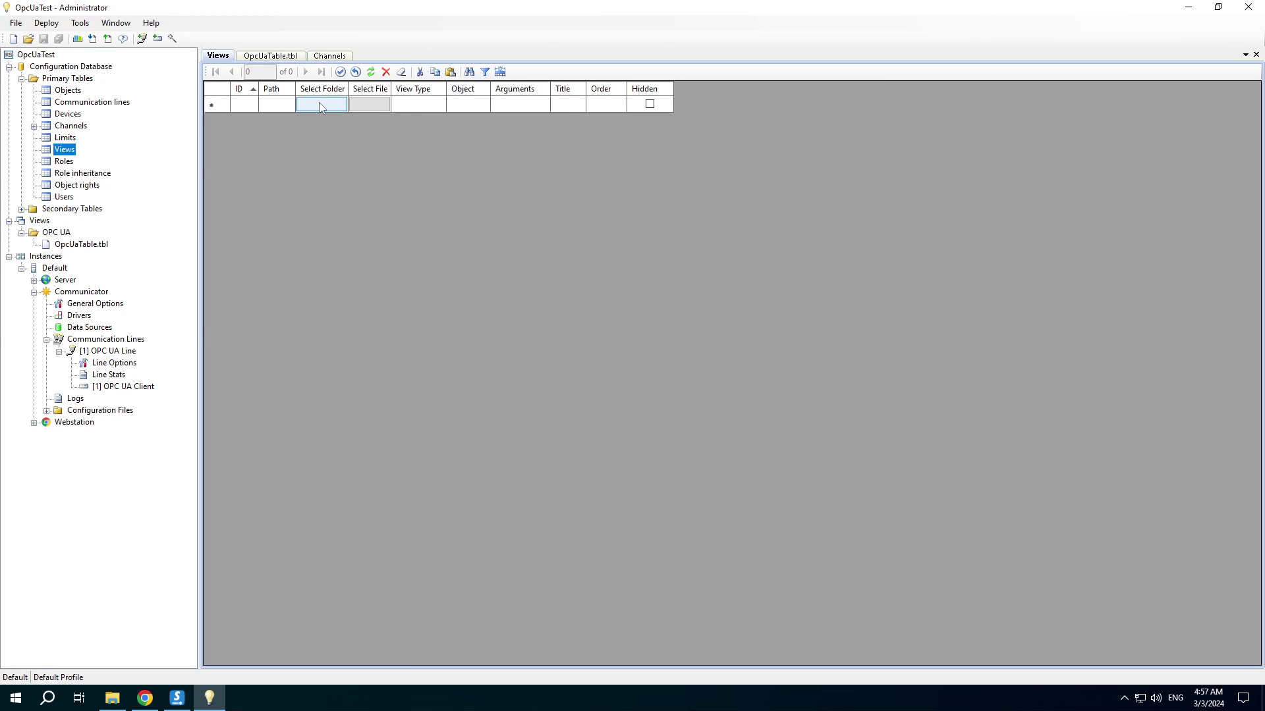
left_click(320, 105)
double_click(145, 132)
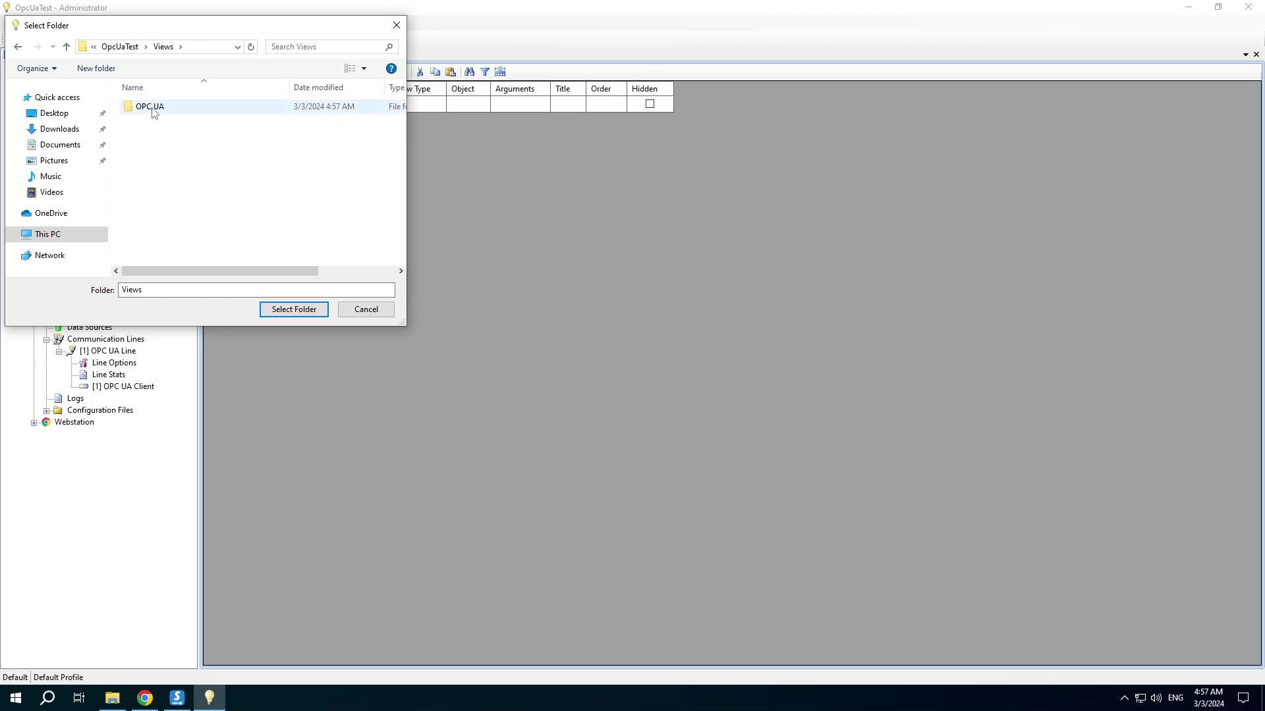
left_click(152, 109)
left_click(294, 309)
left_click(379, 120)
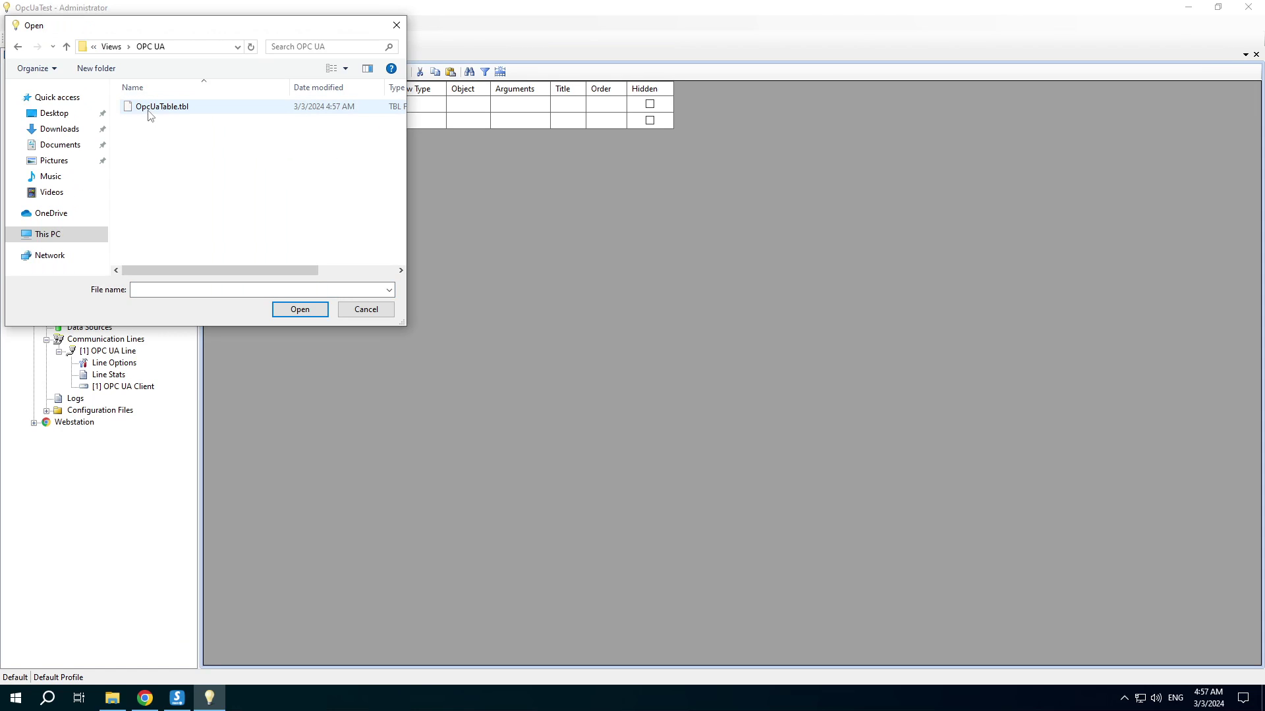
left_click(149, 110)
left_click(295, 311)
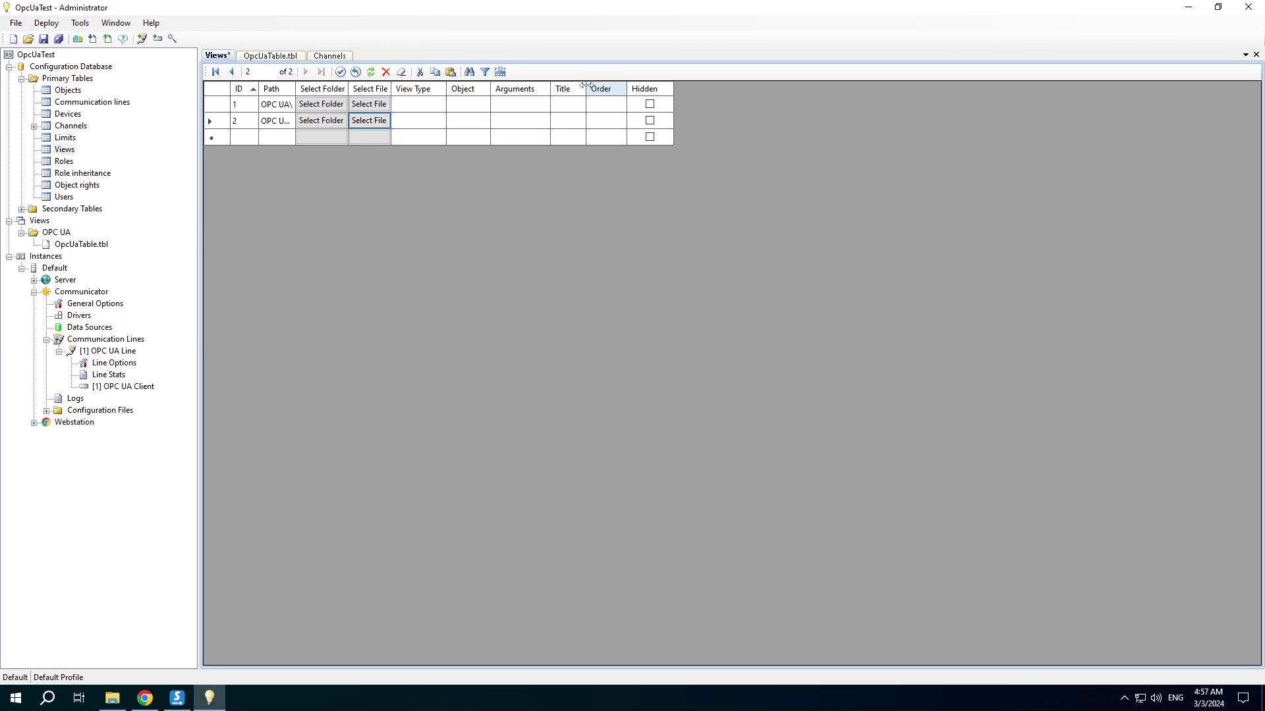
Title the new view 'OPC UA Data' and save the configuration
left_click_drag(586, 89, 659, 89)
left_click(579, 128)
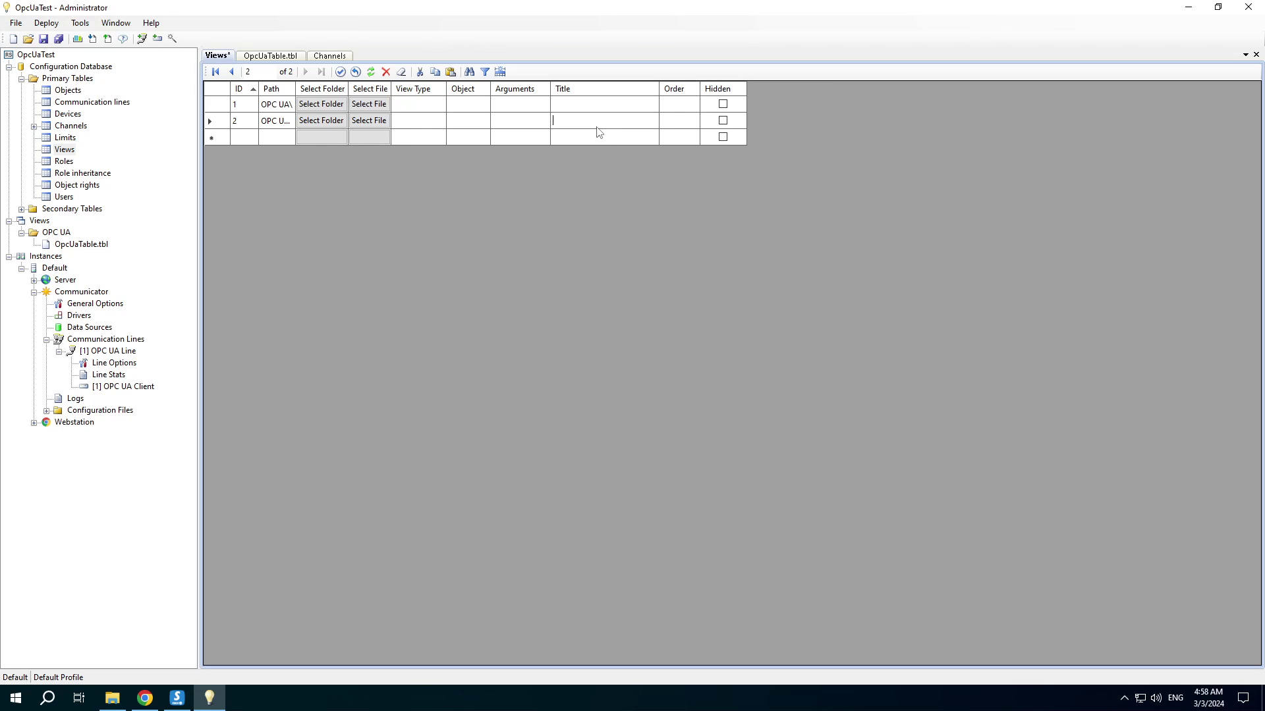
type("OPC UA Data")
key("ctrl+s")
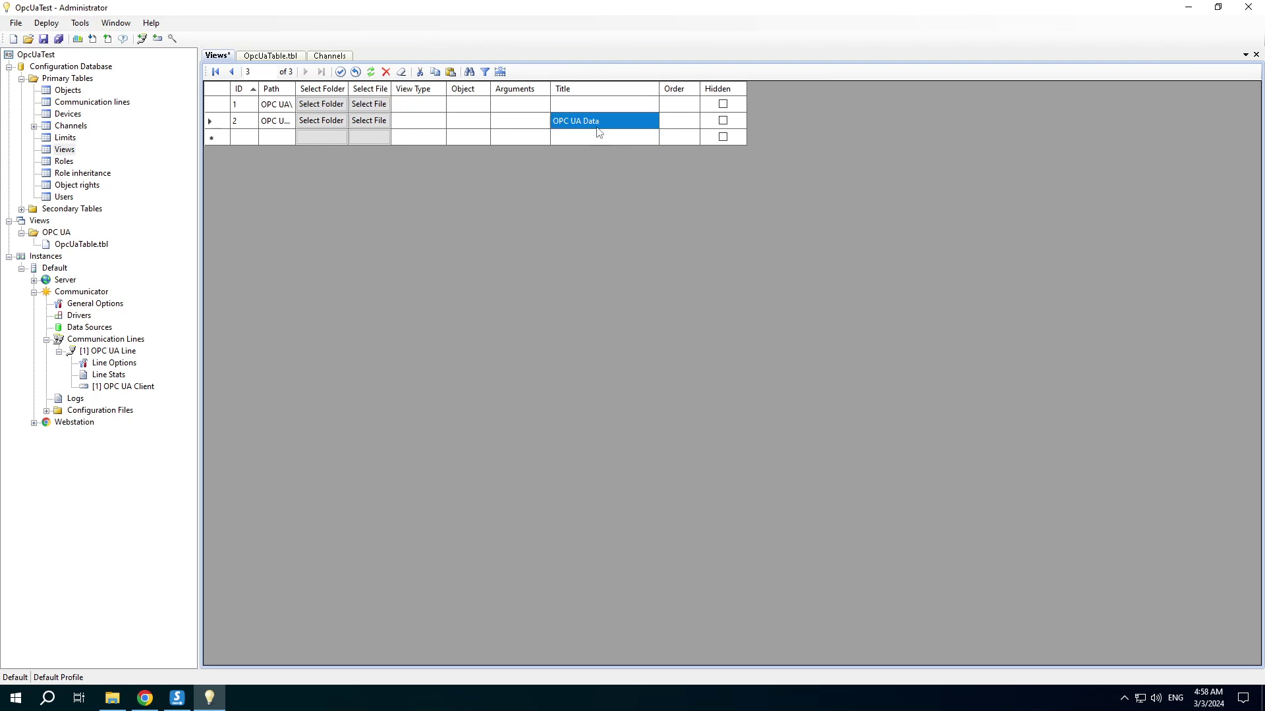
Upload the OpcUaTest configuration to the Default instance with the default profile, restarting its services
left_click(107, 39)
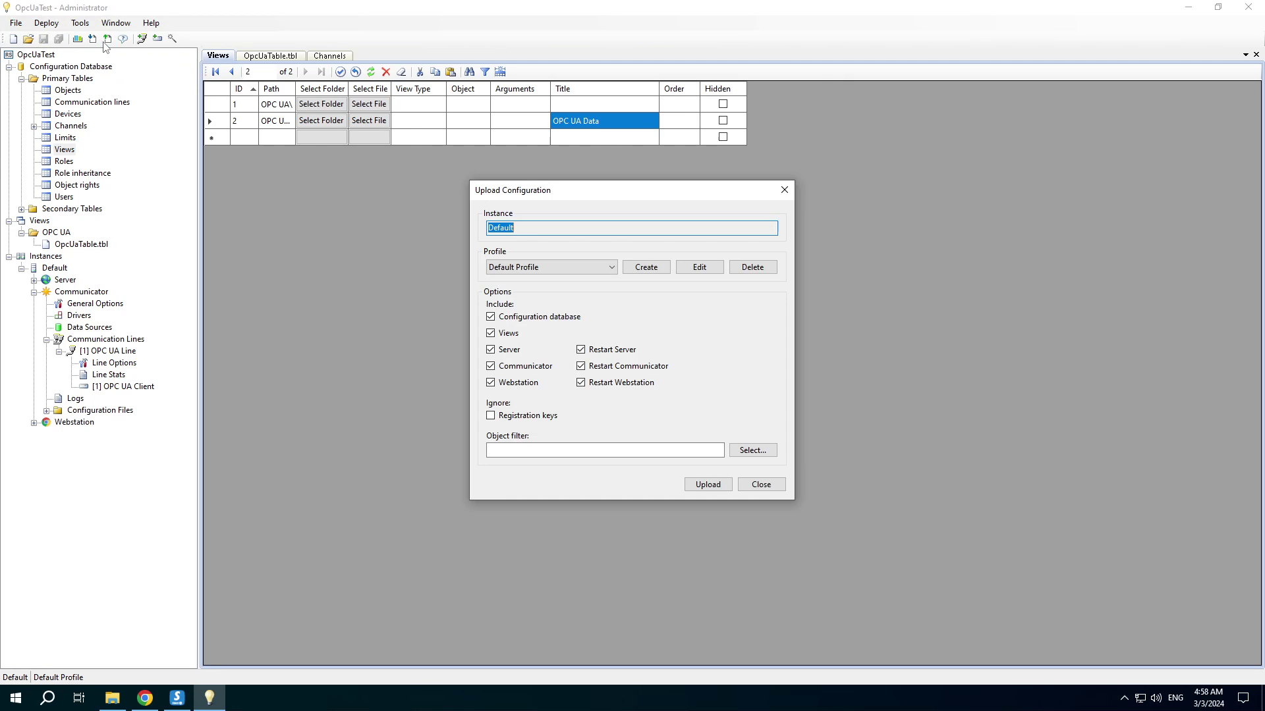
left_click(710, 487)
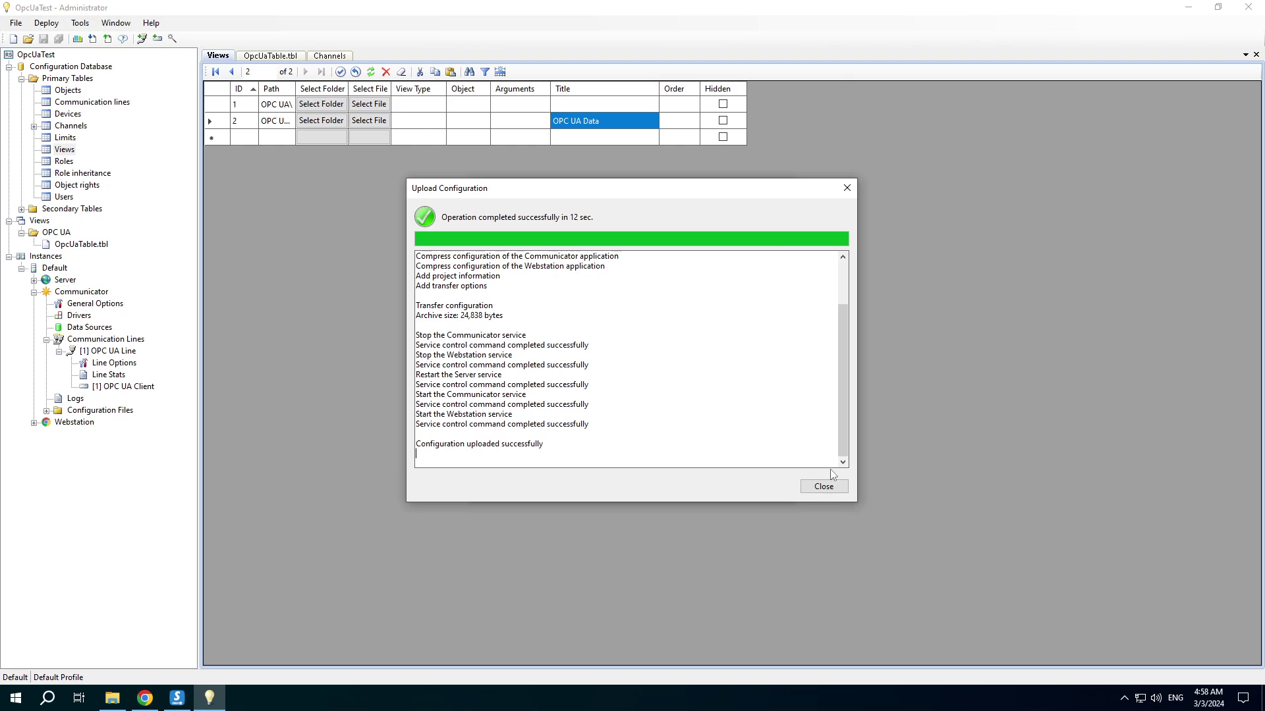
left_click(820, 487)
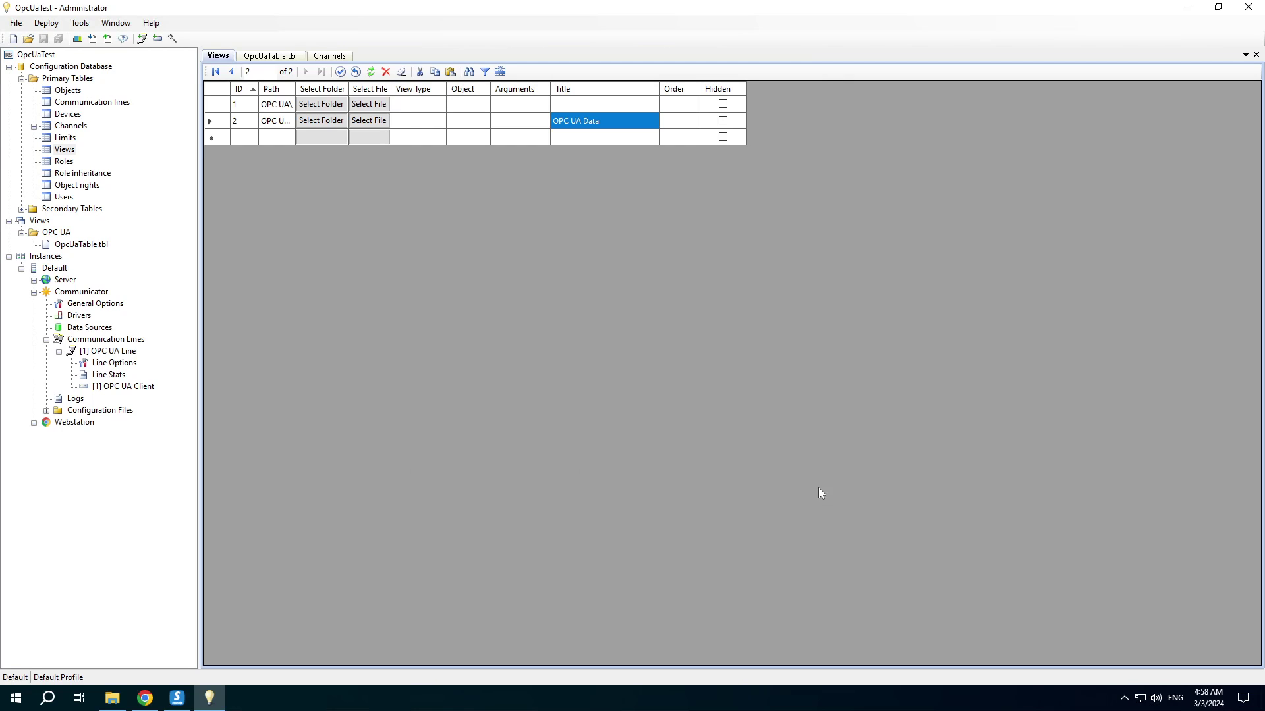
Check the OPC UA line log for Good Sinusoid, Square and Triangle values, then switch to Chrome
double_click(97, 374)
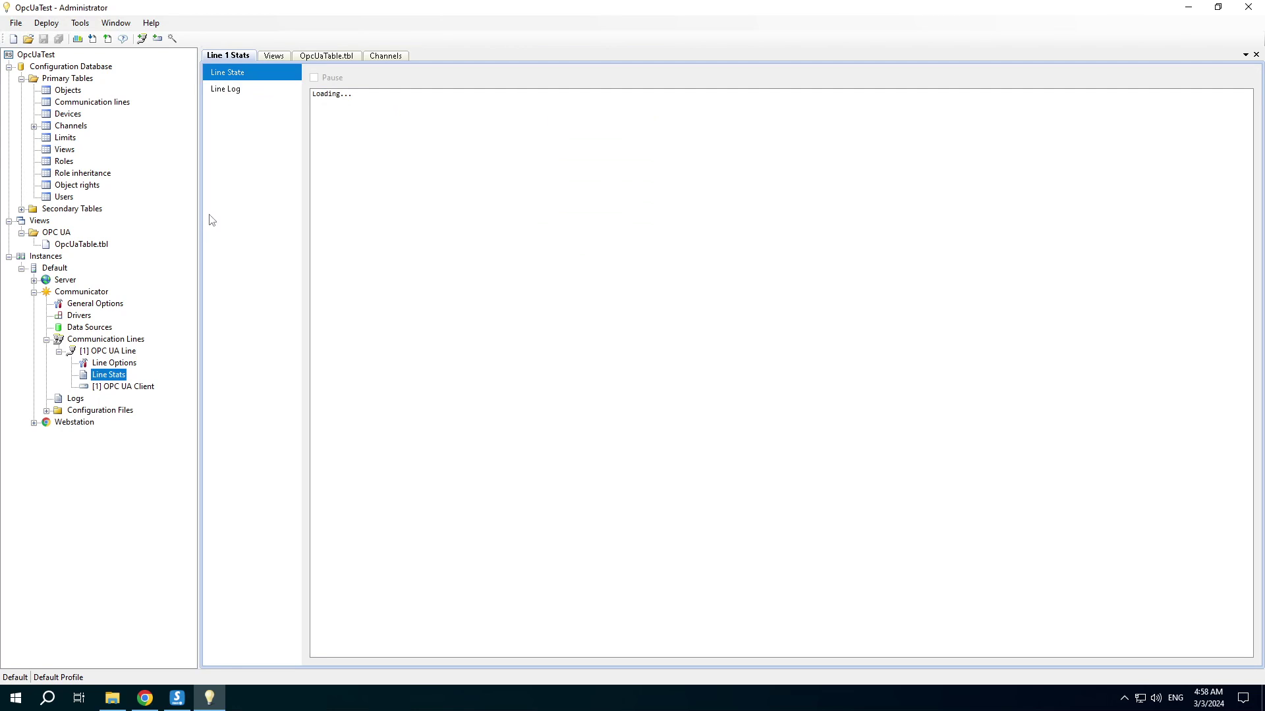
left_click(234, 91)
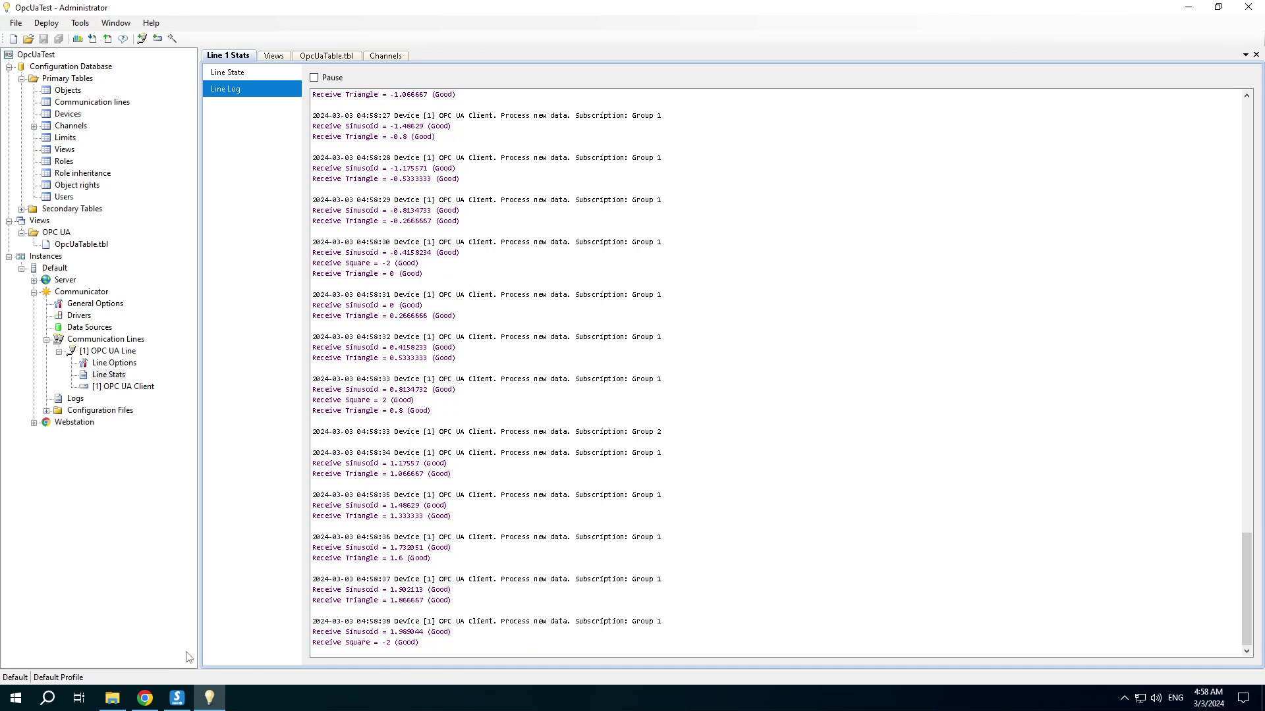
left_click(145, 698)
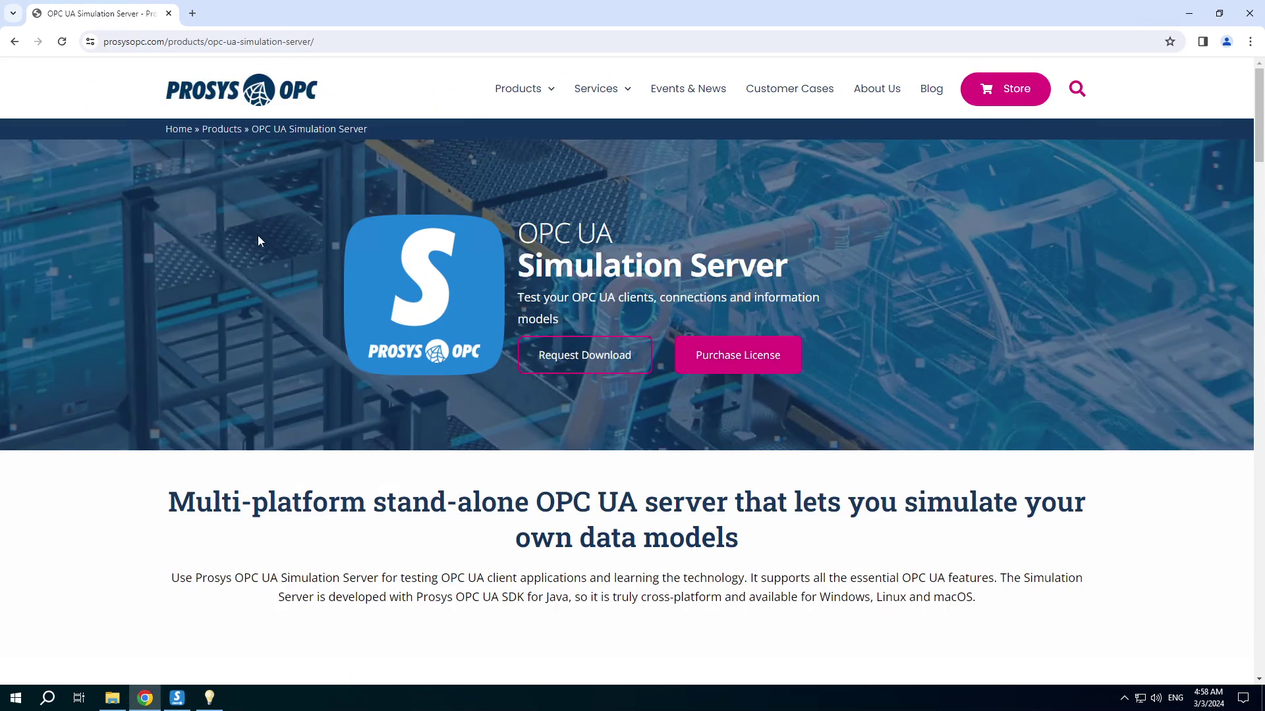
Load localhost:10008 in a new browser tab and fill in the login username and password
left_click(193, 13)
type("lo")
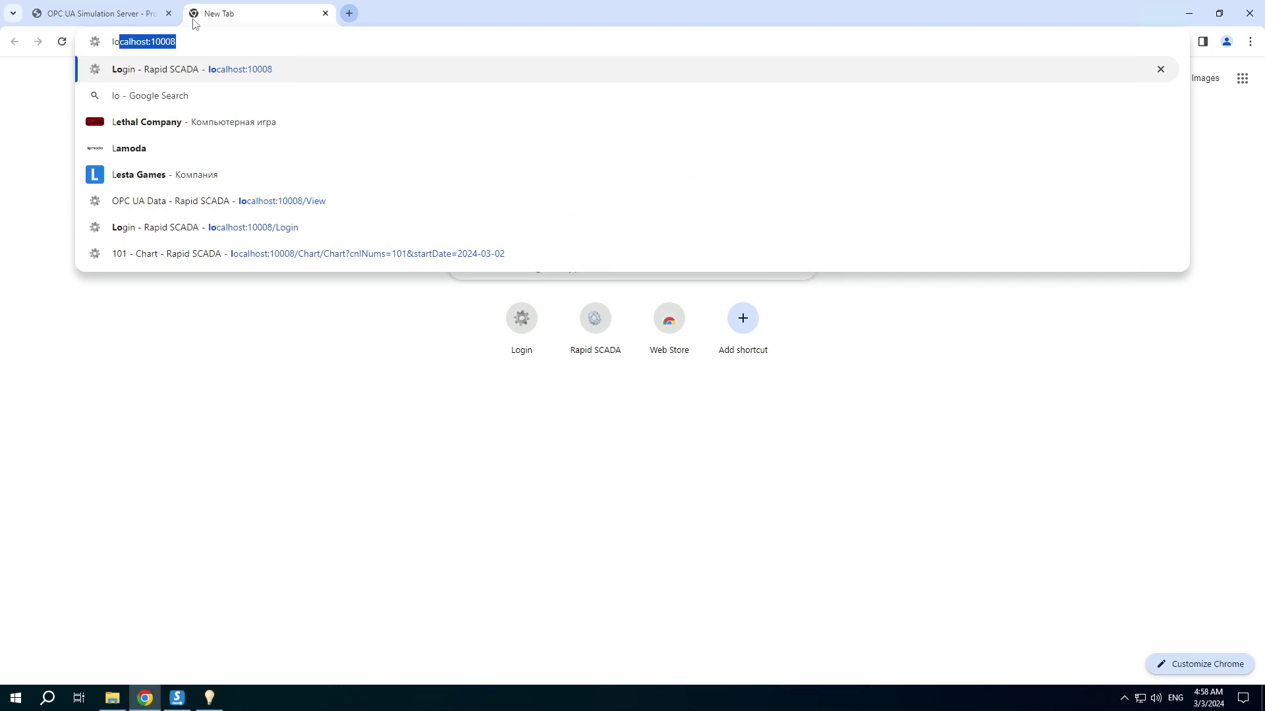
key("Return")
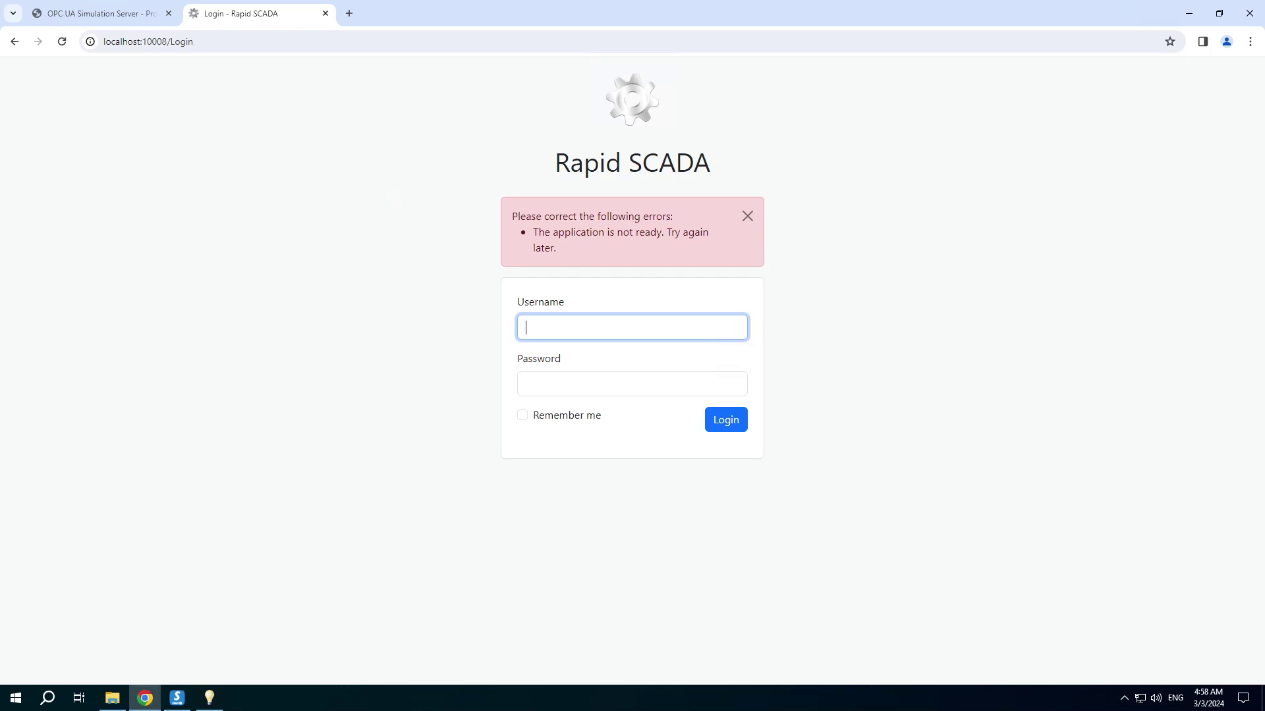
type("admin")
key("Tab")
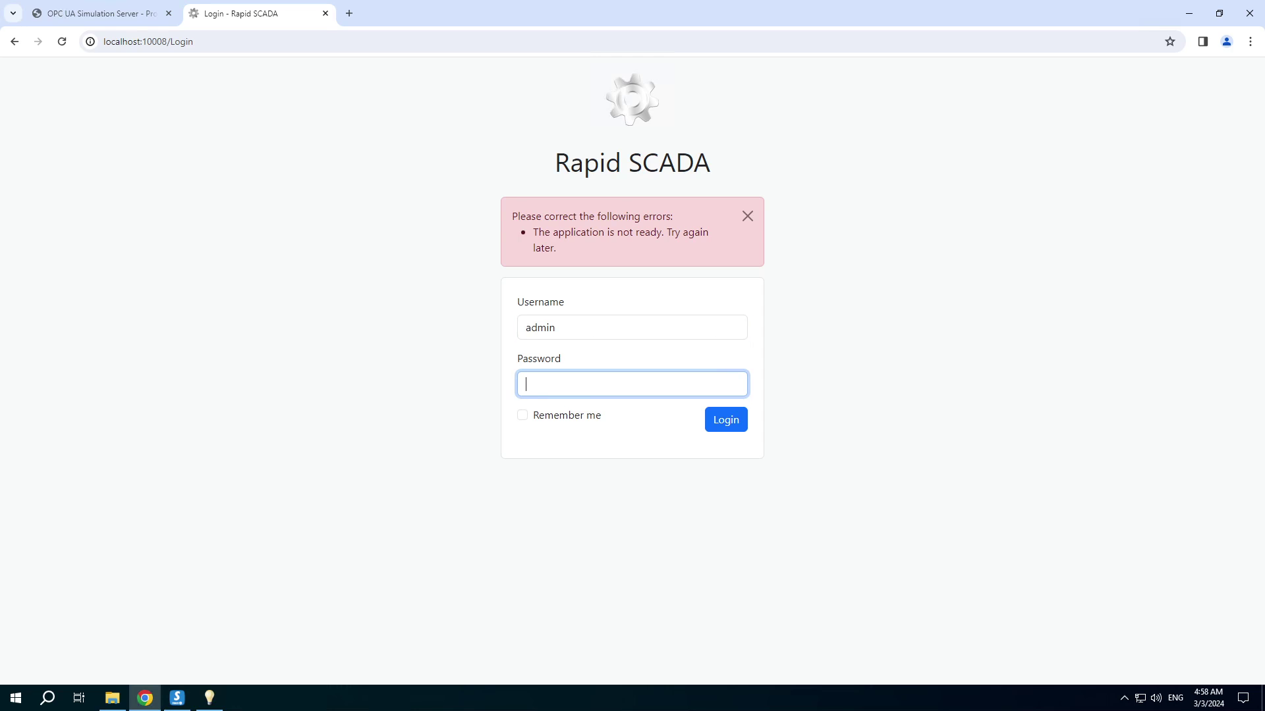
type("scada")
Log in and enter 123 as the command value for channel 104 DoubleAnalogItem
left_click(726, 424)
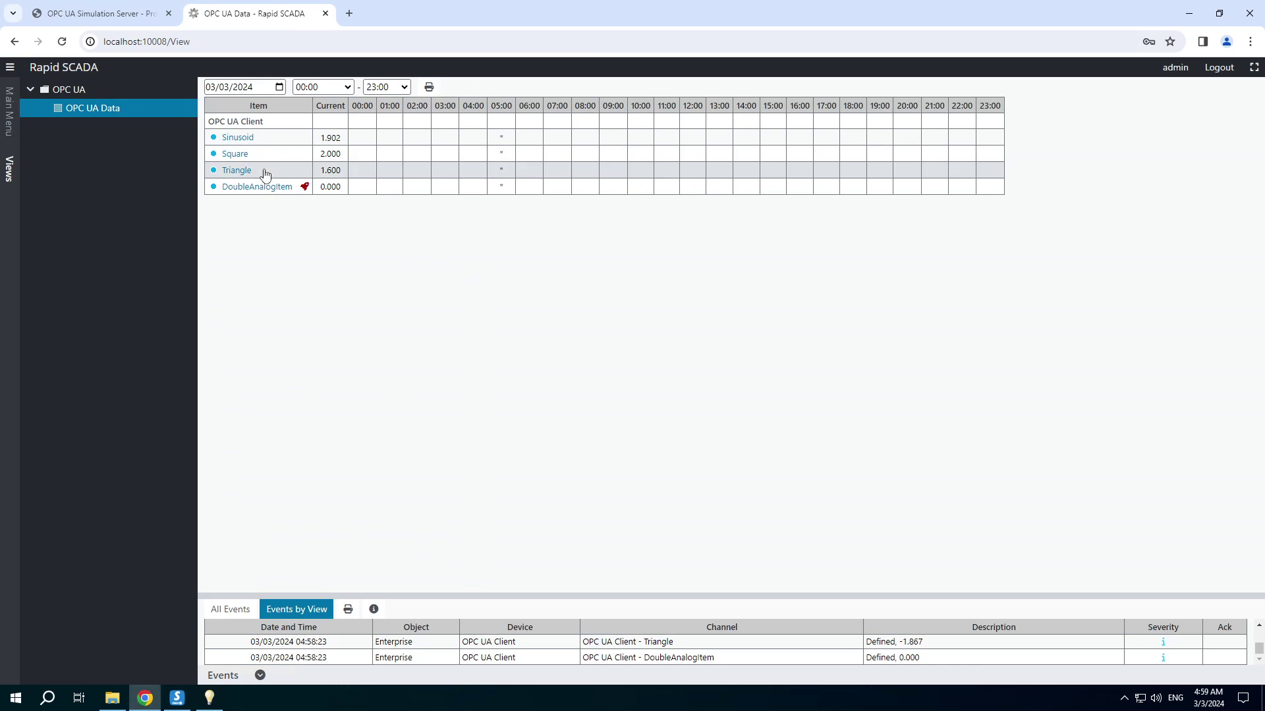
left_click(305, 186)
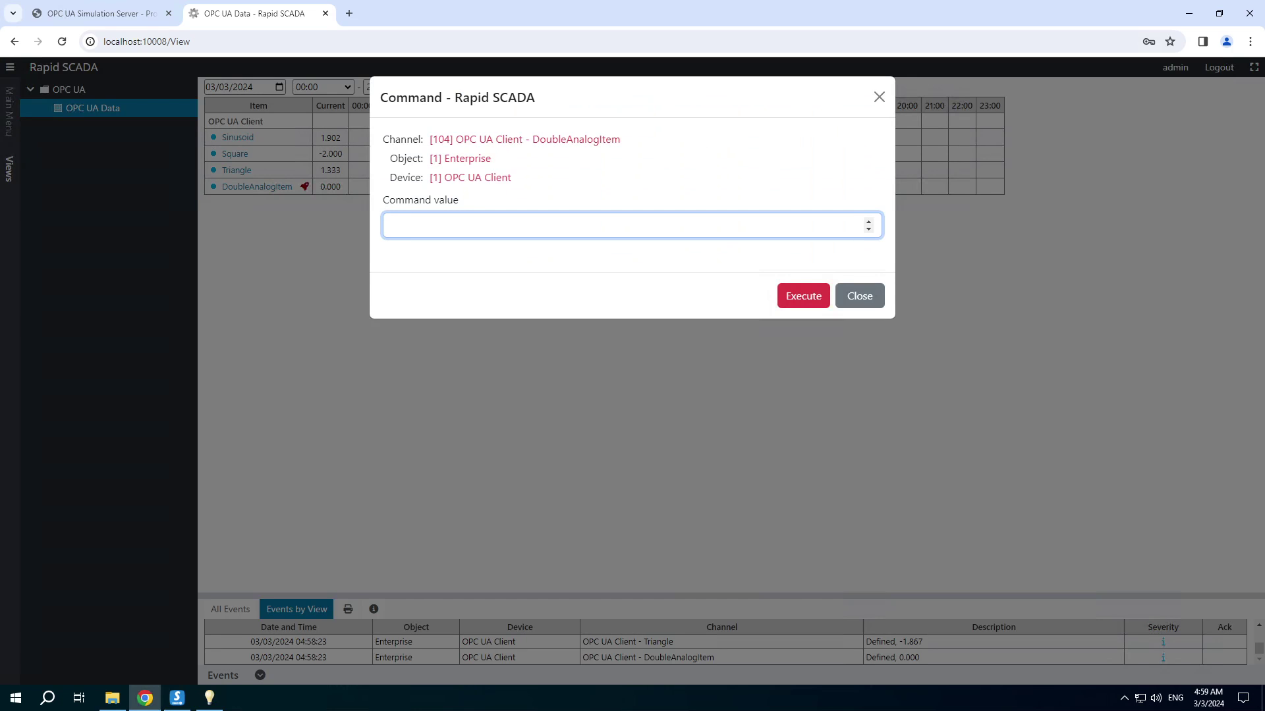
type("123")
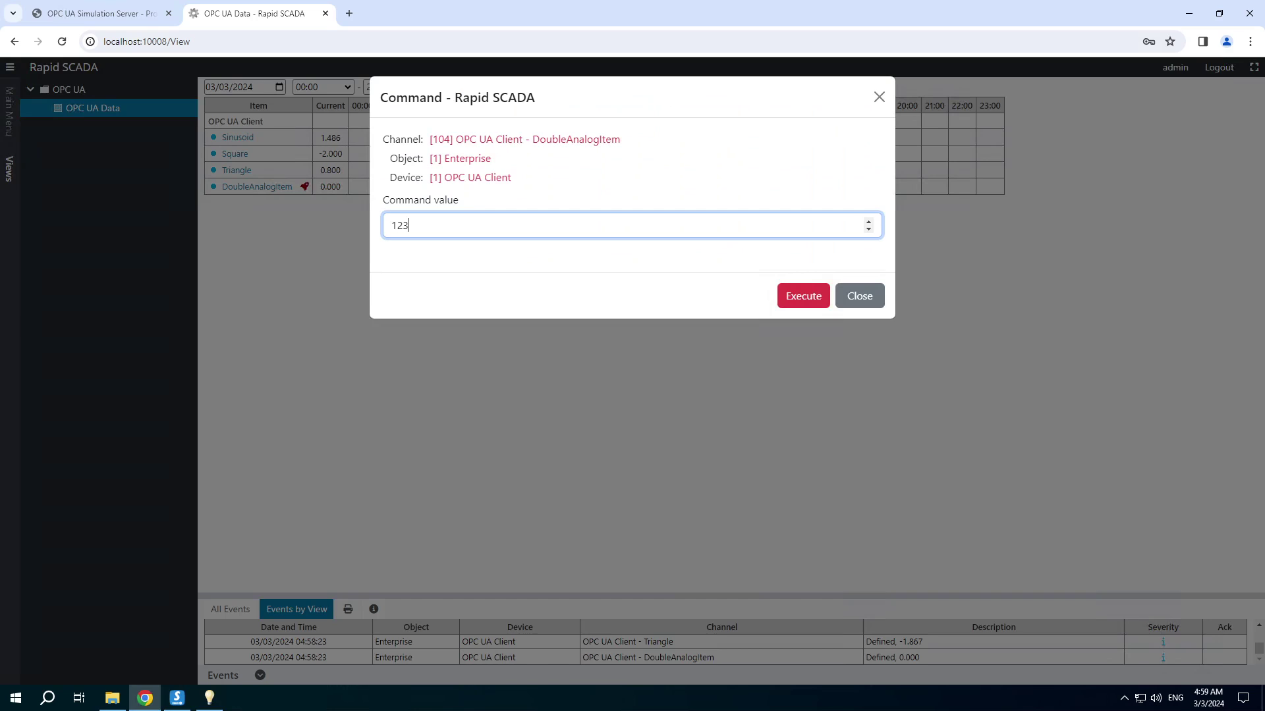